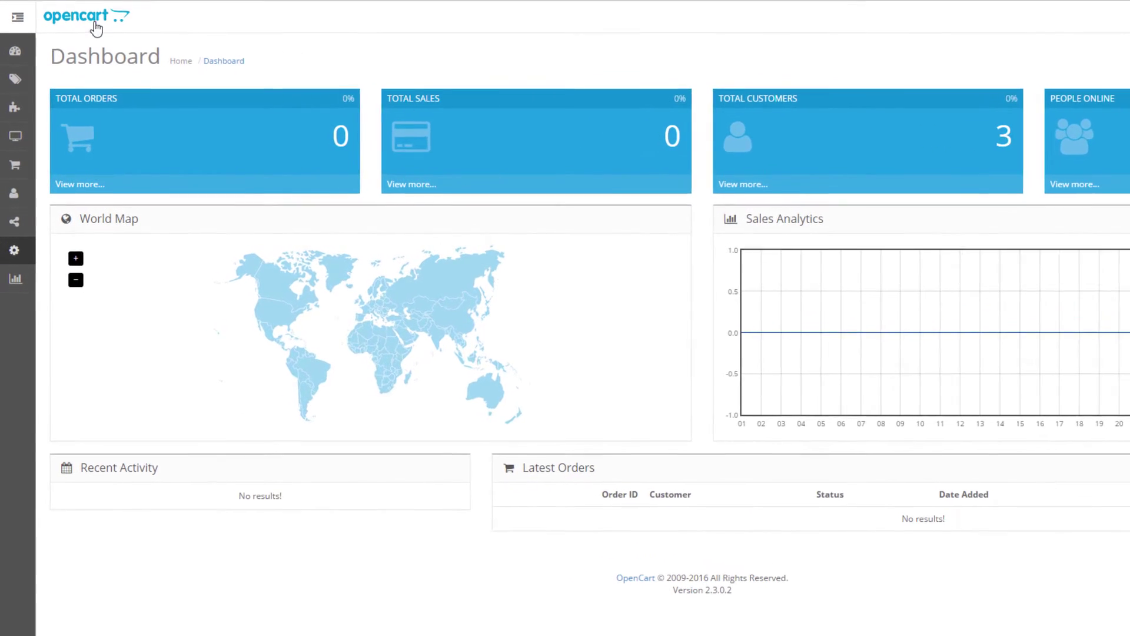
Go to System > Settings and start adding a new store from the Stores list
left_click(18, 17)
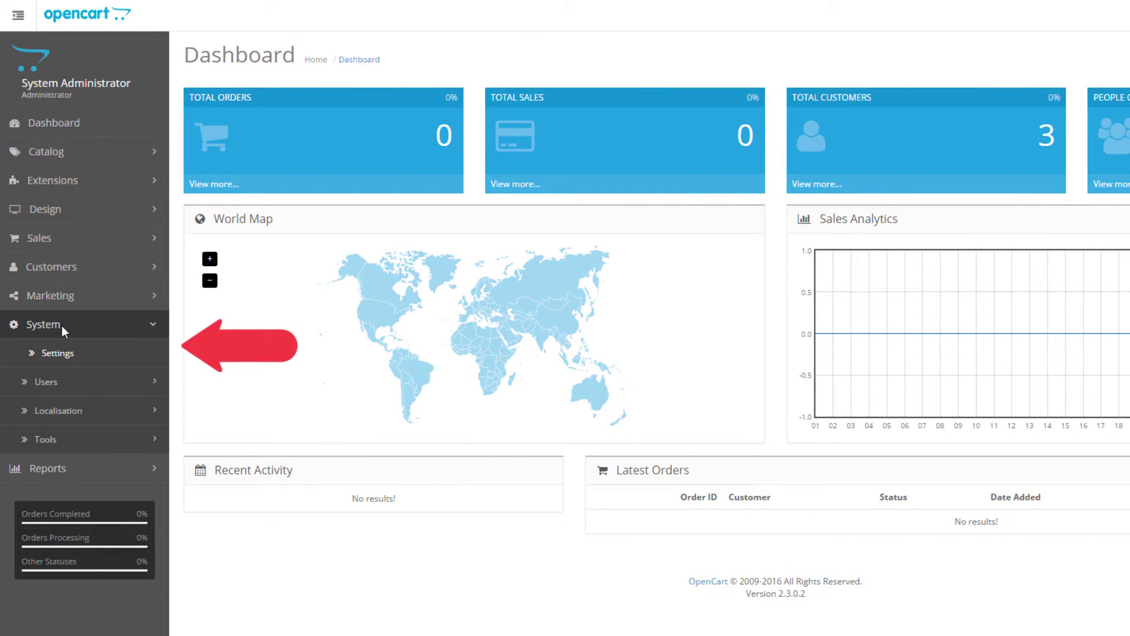
left_click(66, 351)
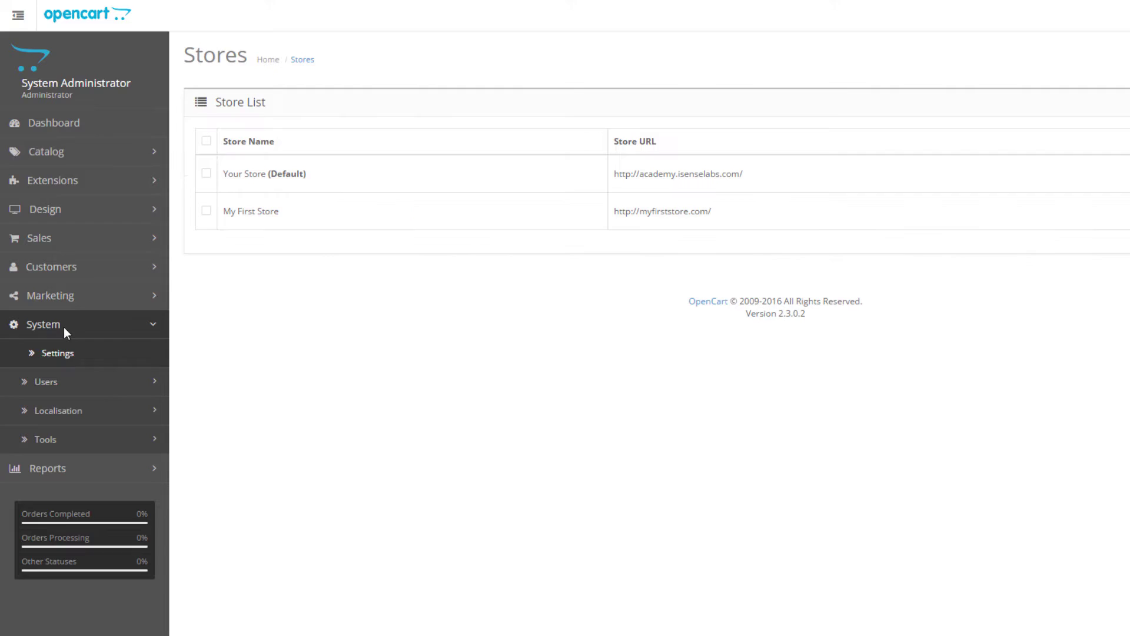
left_click(19, 17)
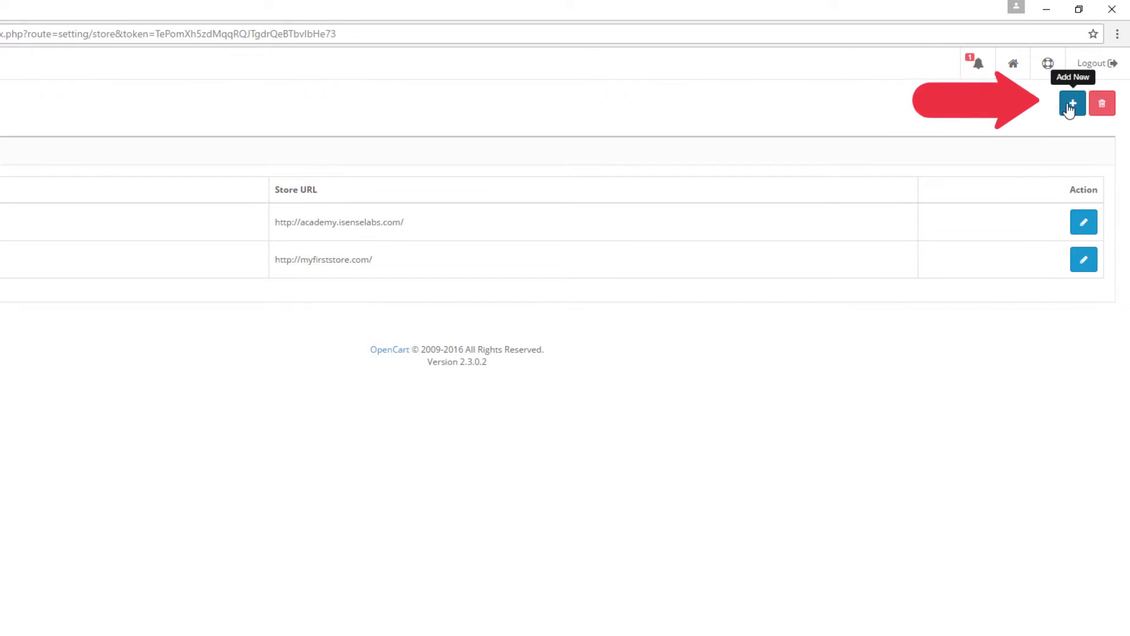
left_click(1070, 107)
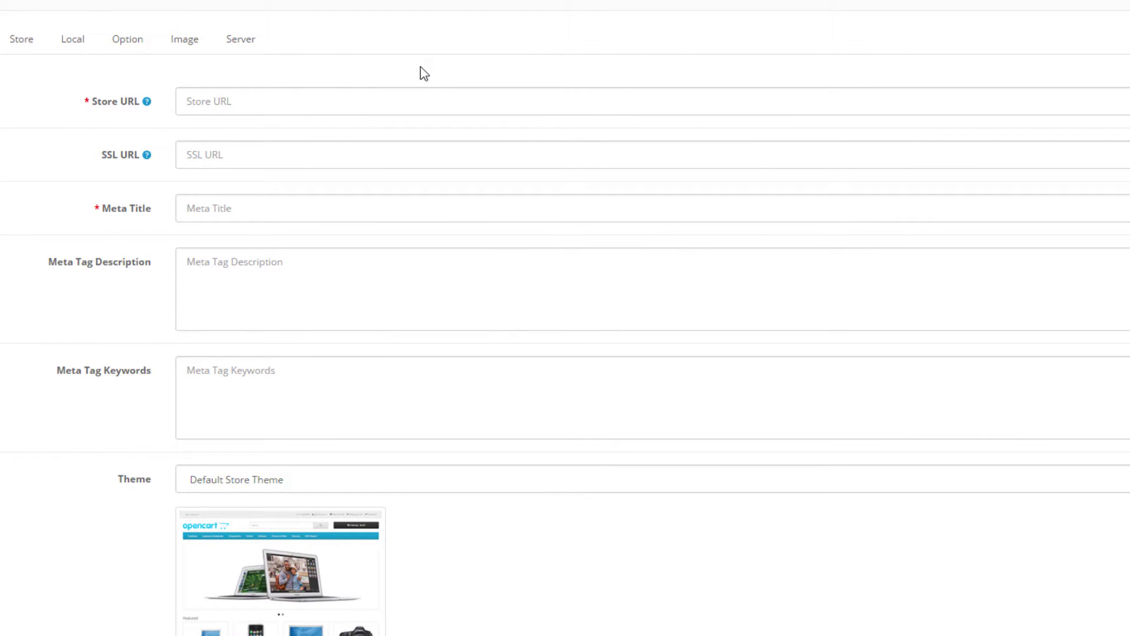
left_click(330, 97)
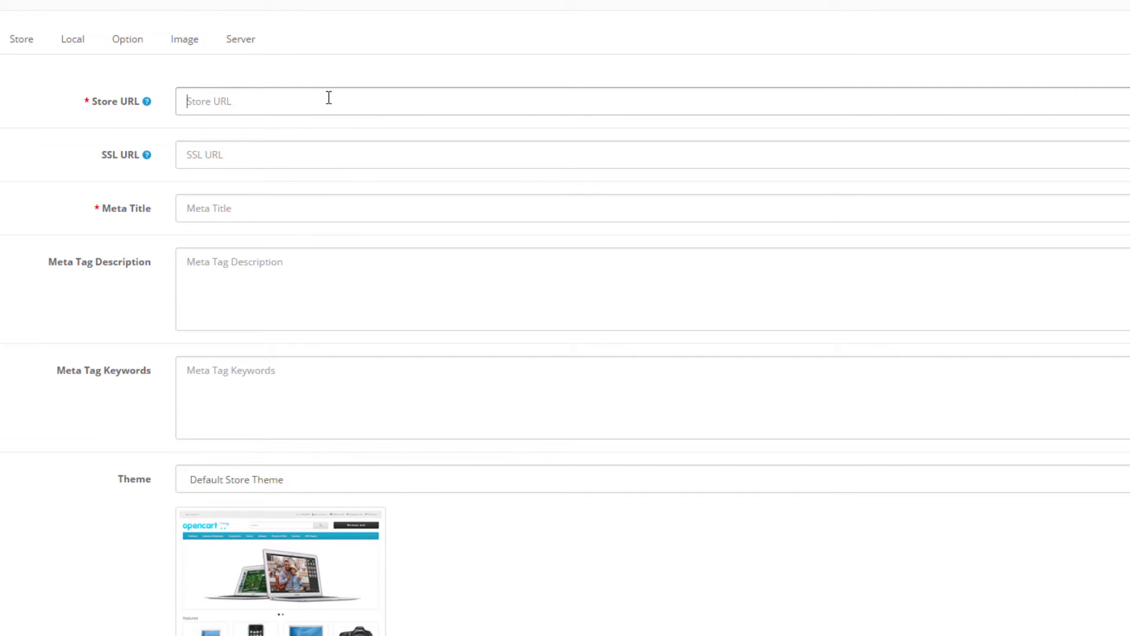
type("http://mysecondstore.com/")
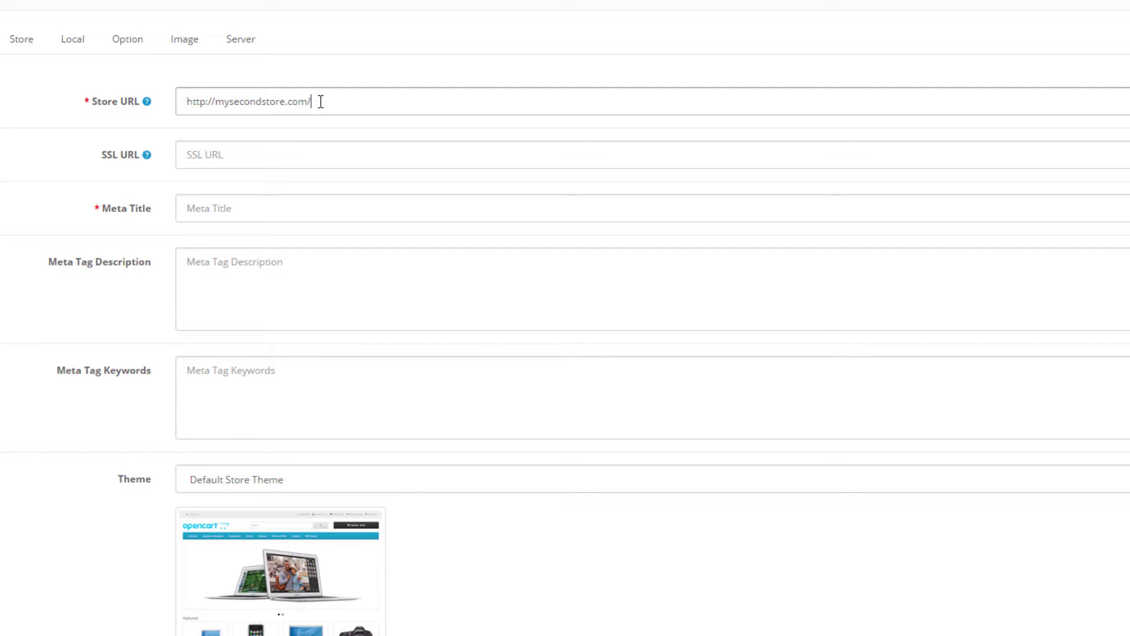
left_click(315, 152)
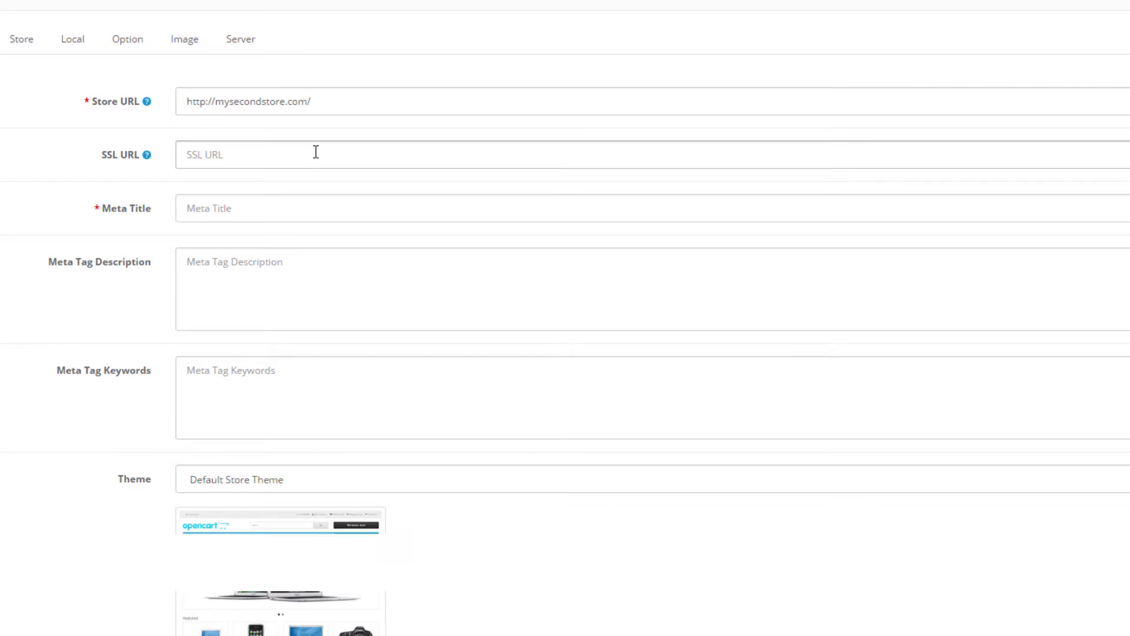
type("http://mysecondstore.com/")
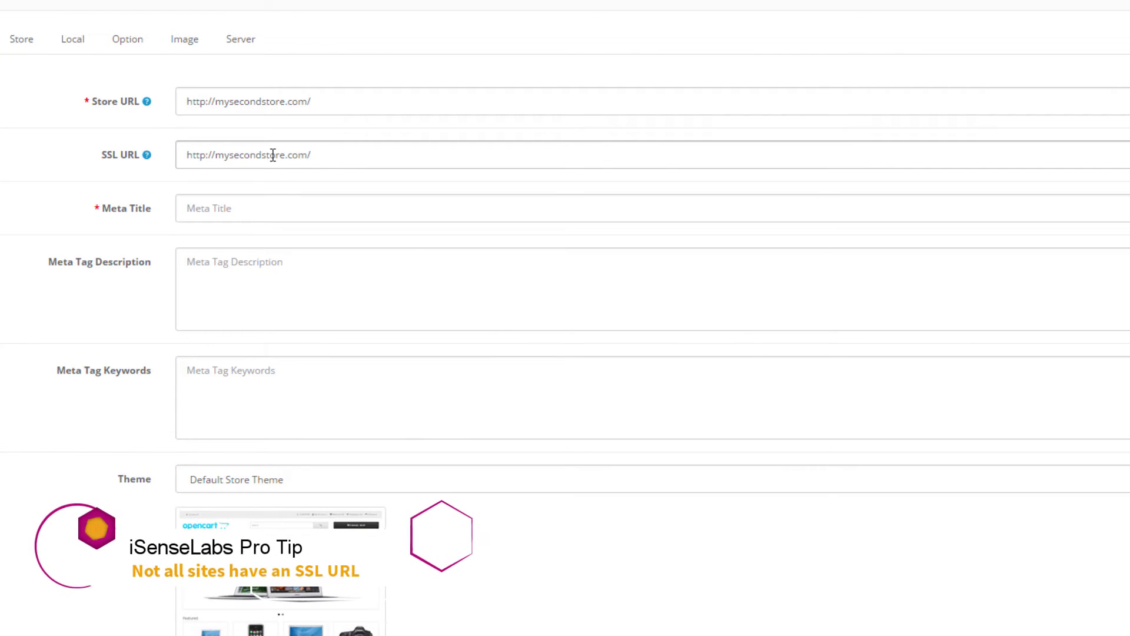
left_click(207, 155)
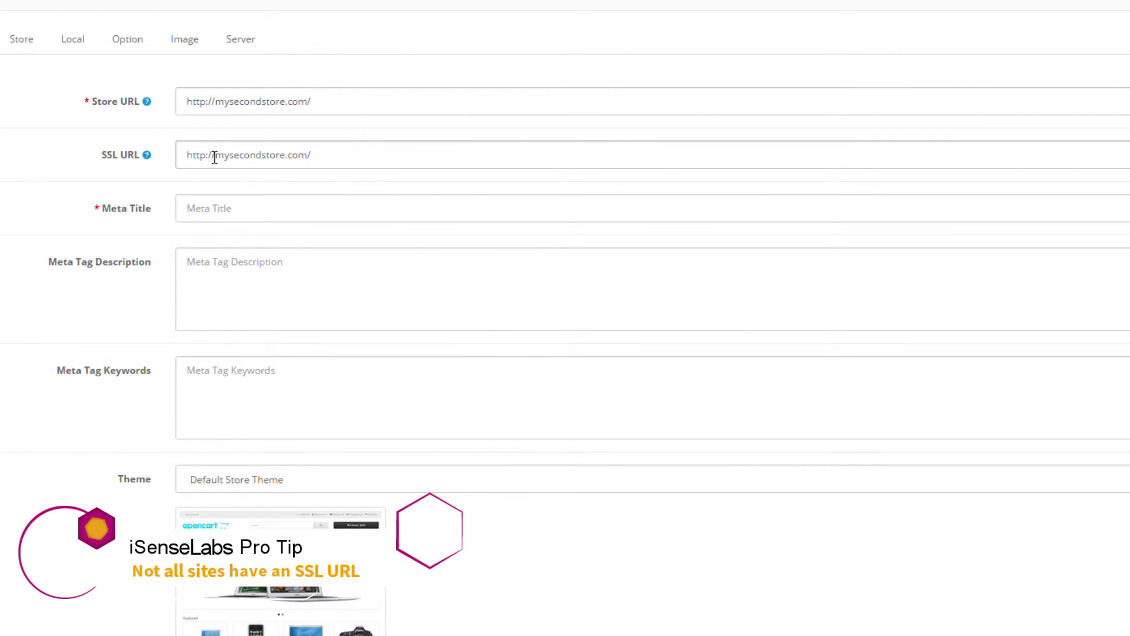
type("s")
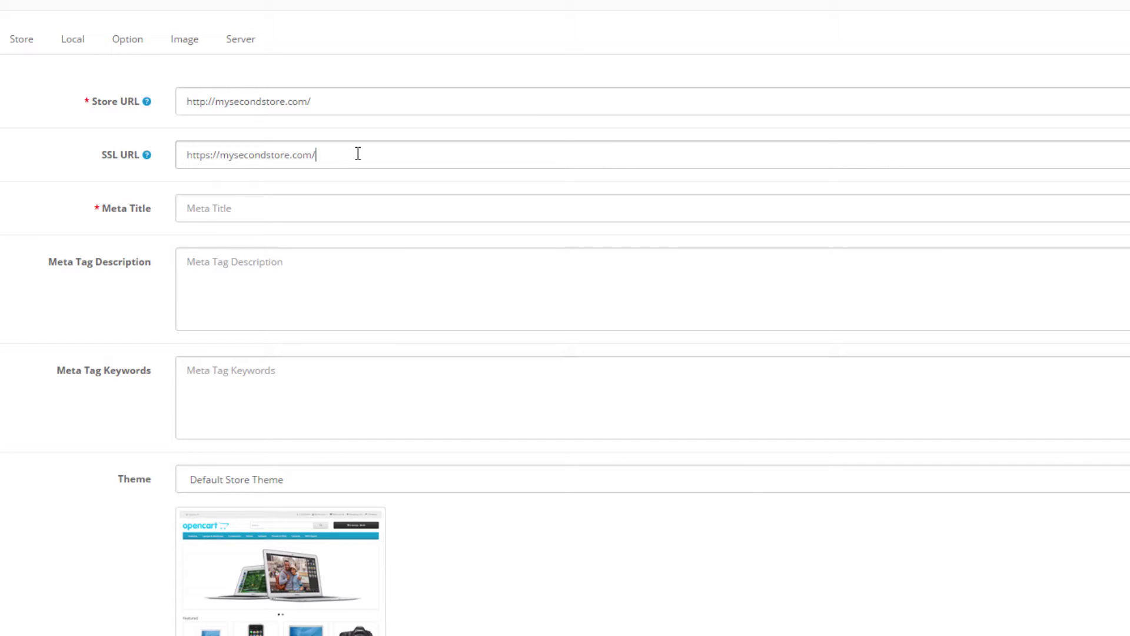
left_click_drag(357, 153, 161, 154)
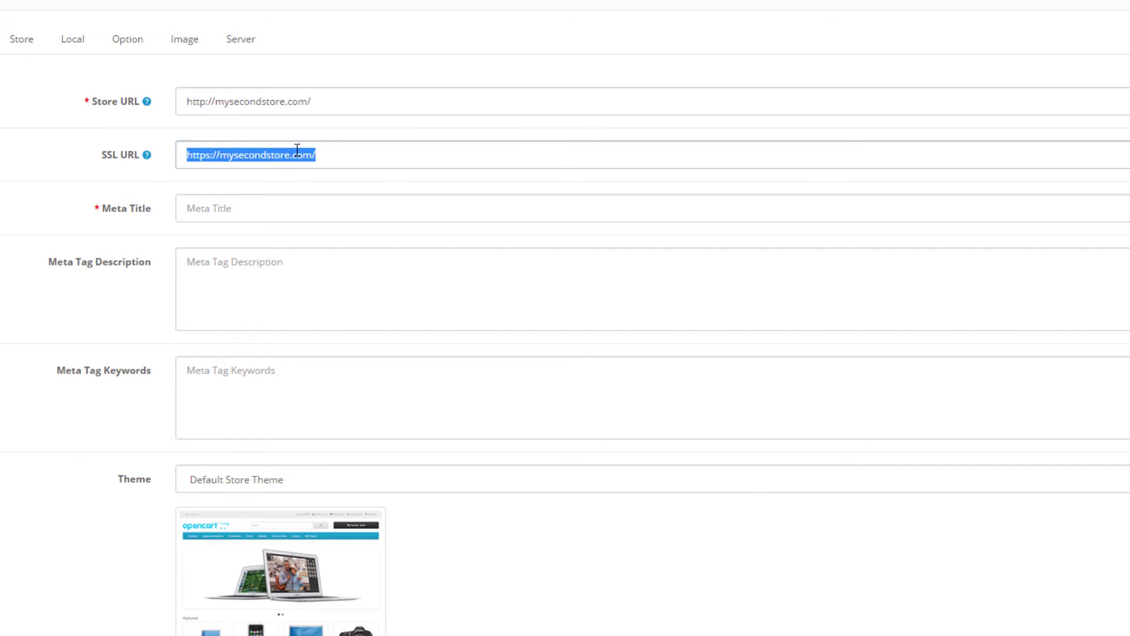
key("BackSpace")
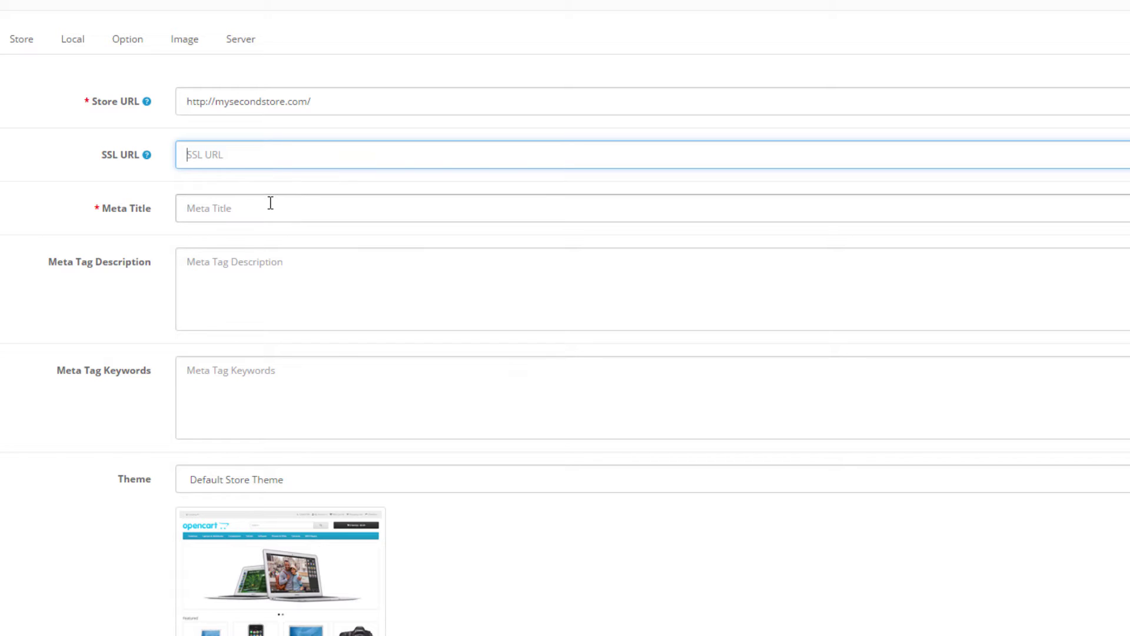
Enter the meta title 'My second store, laptops, computers, electronics'
left_click(287, 157)
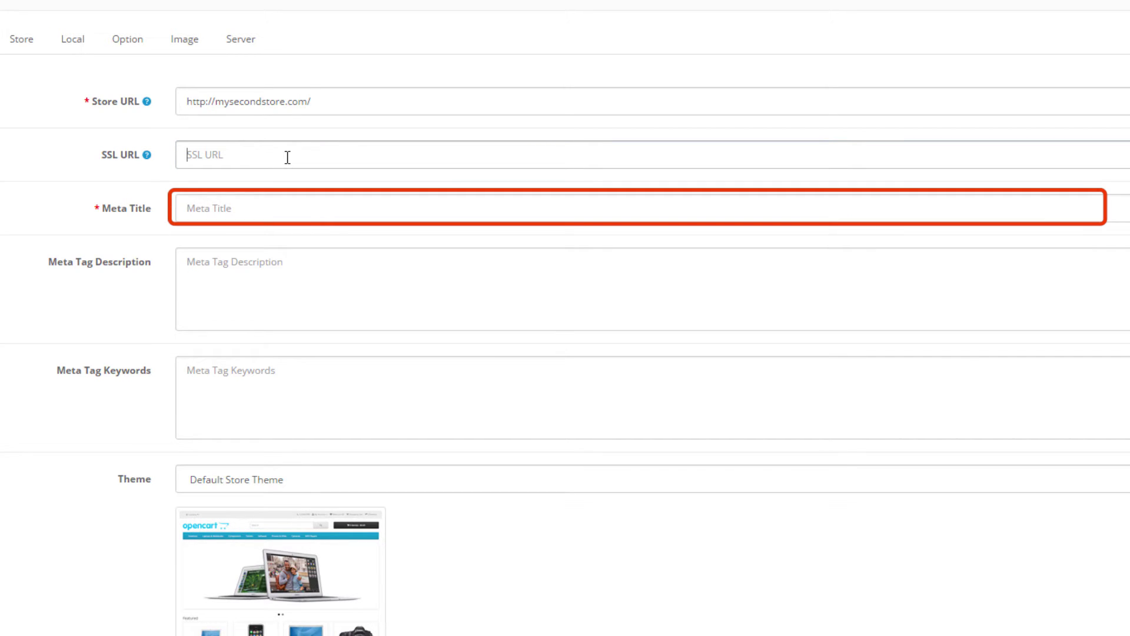
left_click(267, 206)
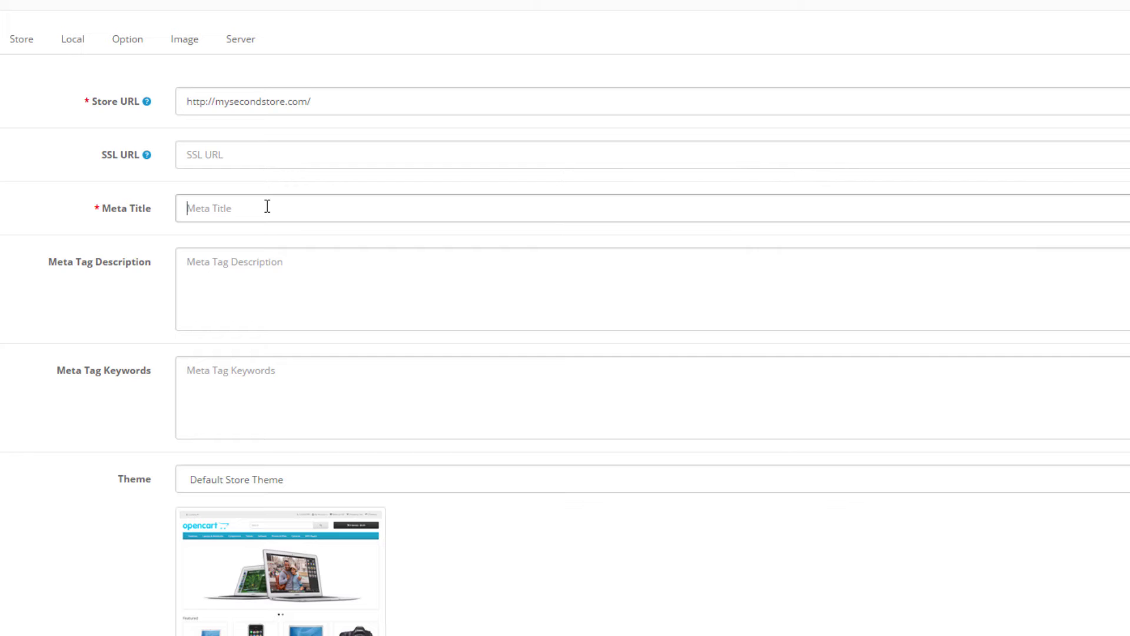
type("My second store")
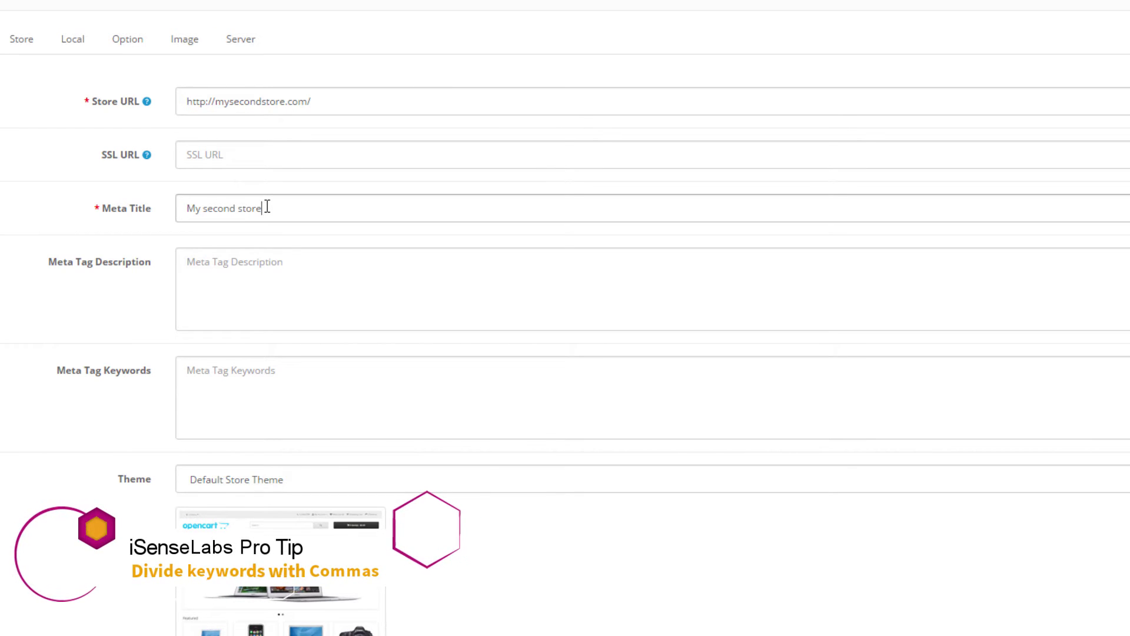
type(", laptop")
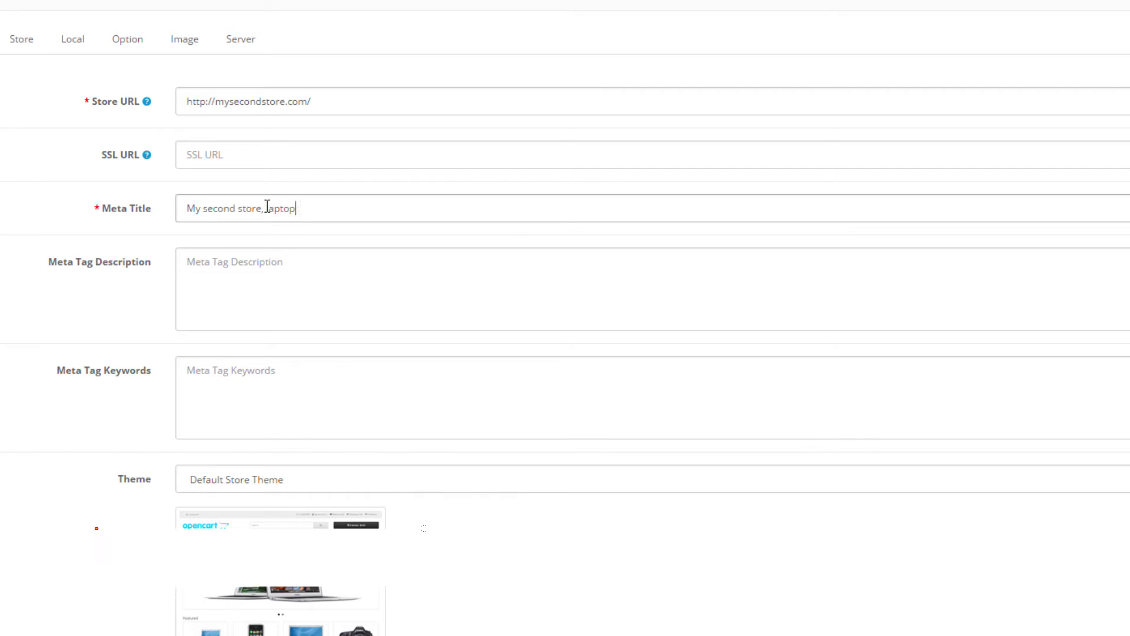
type("s, compute")
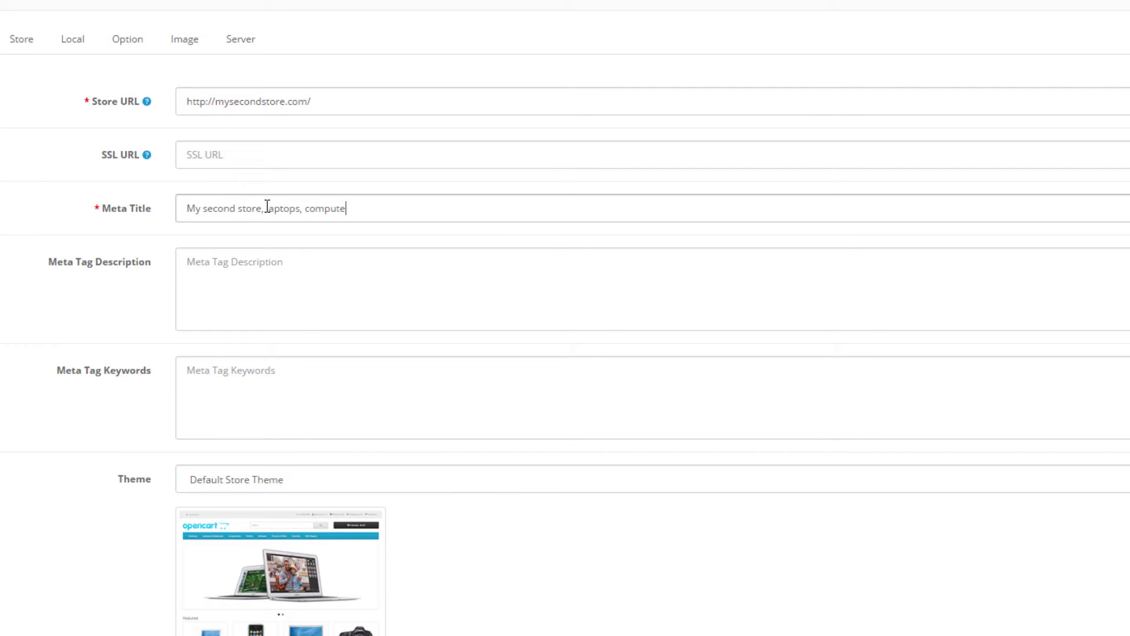
type("rs, electronics")
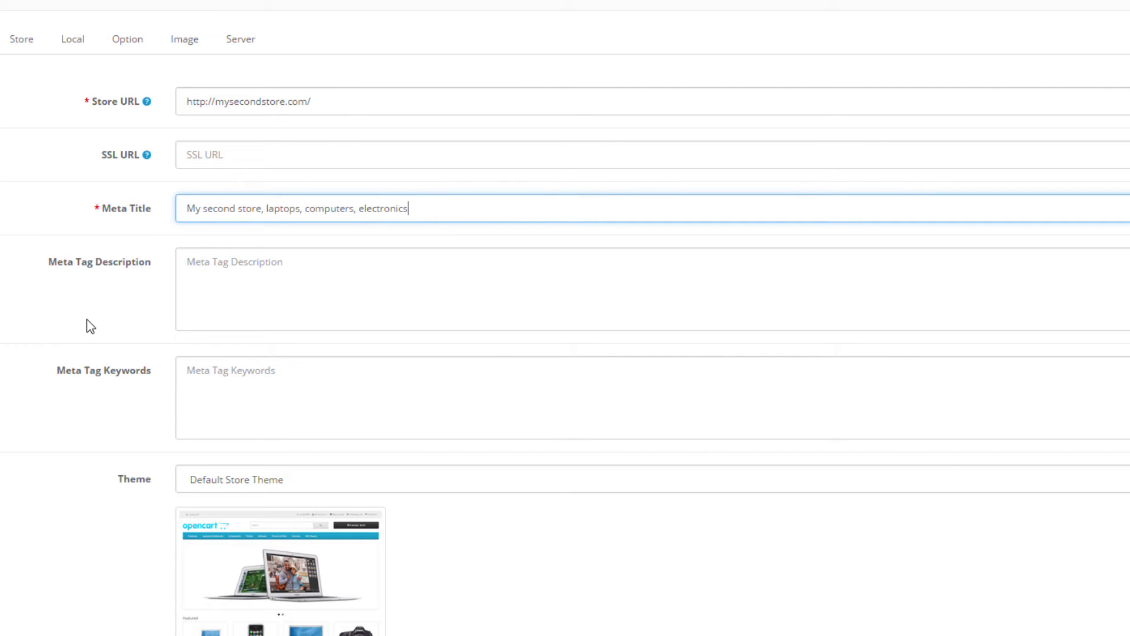
Scroll down to review the store's theme and layout settings, then scroll back up
scroll(86, 319, "down", 2)
scroll(90, 328, "down", 2)
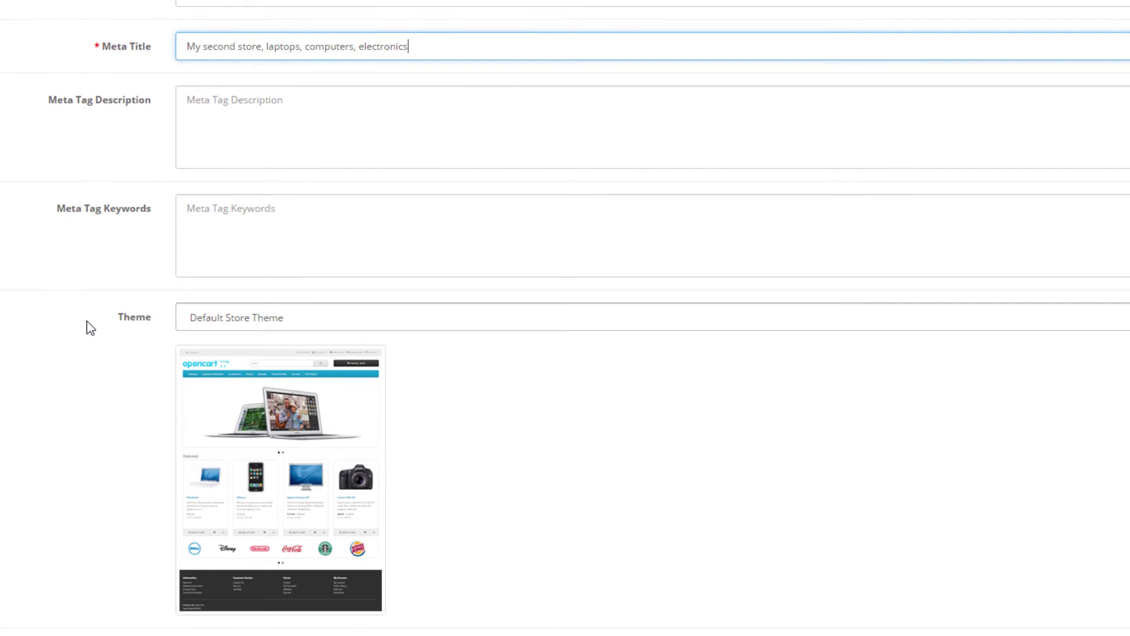
scroll(90, 328, "down", 2)
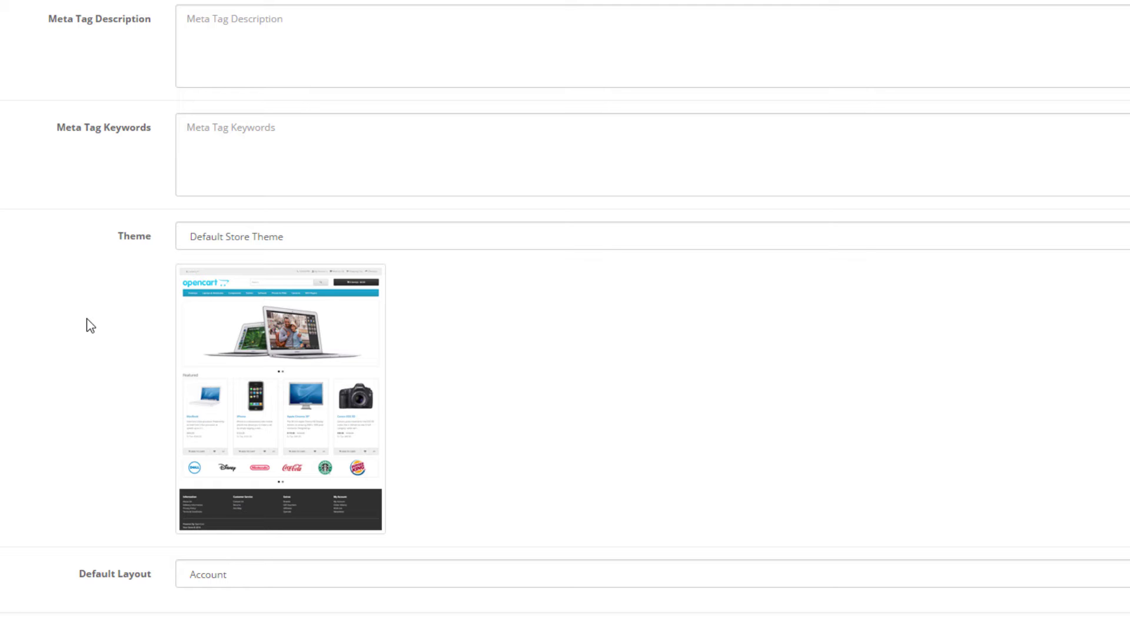
scroll(91, 326, "up", 4)
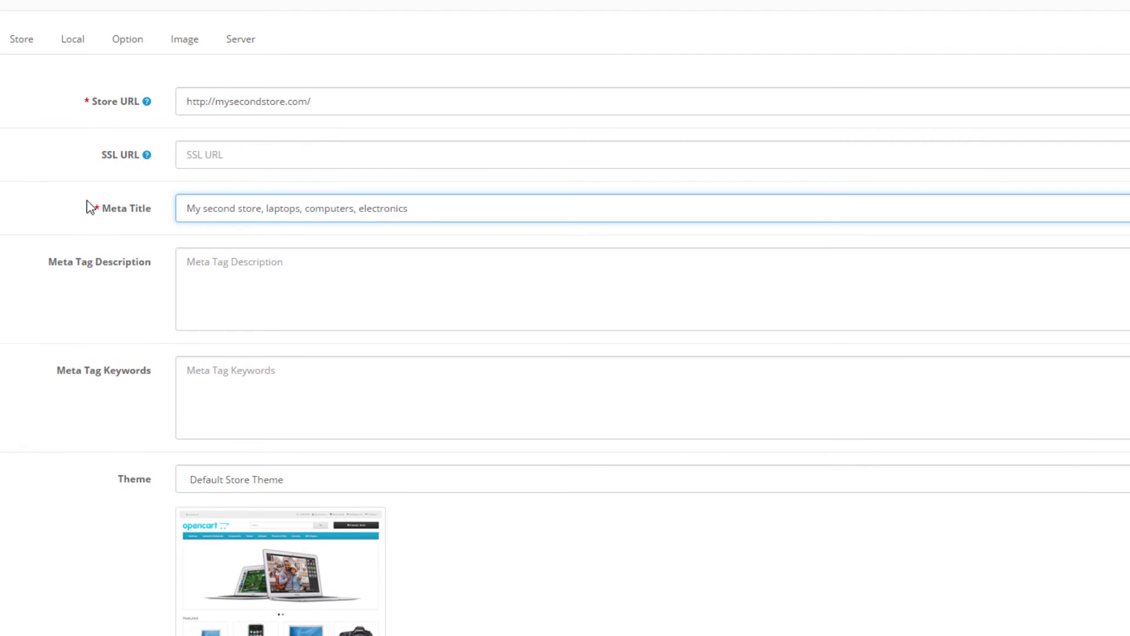
On the Store tab, set name 'My second store', owner 'My company name', and the store address
left_click(33, 46)
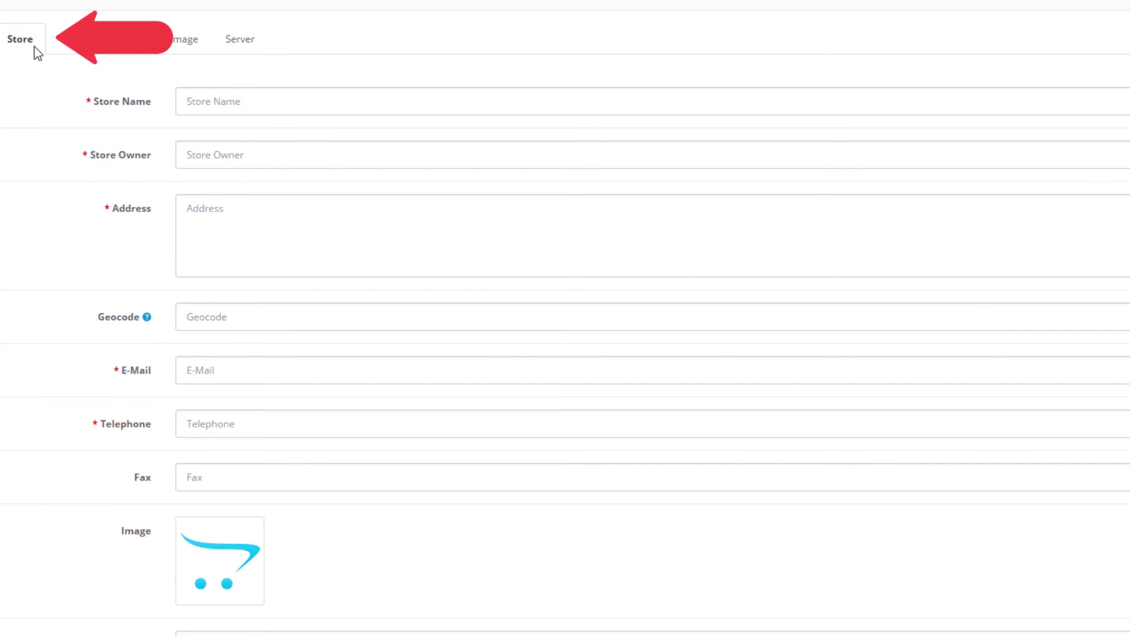
left_click(217, 100)
type("My")
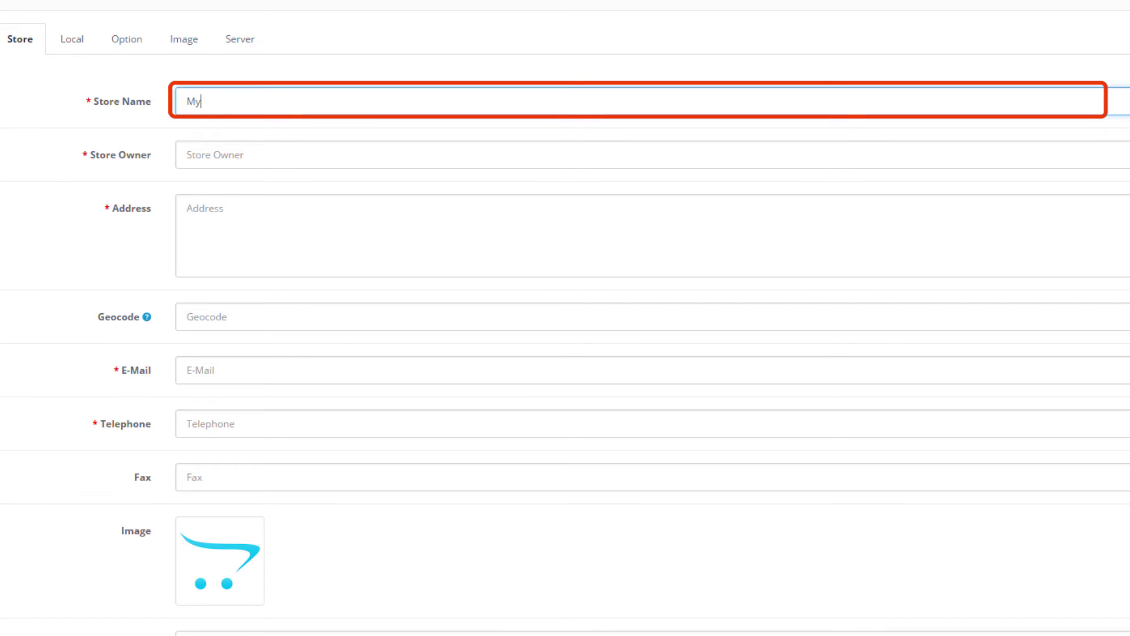
type(" second store")
left_click(274, 165)
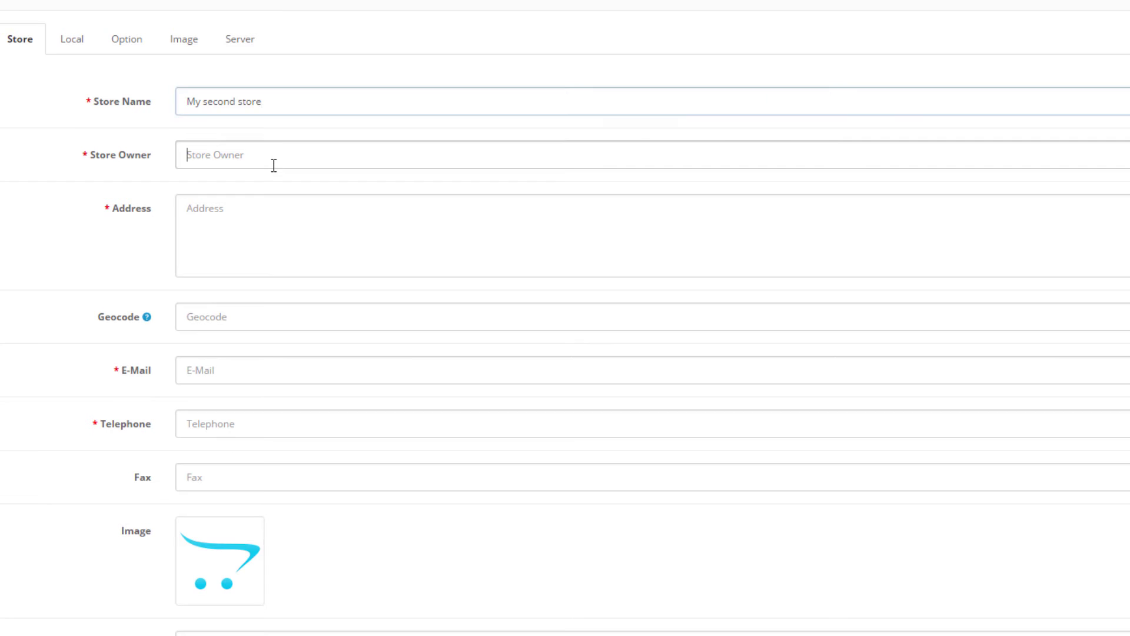
type("M")
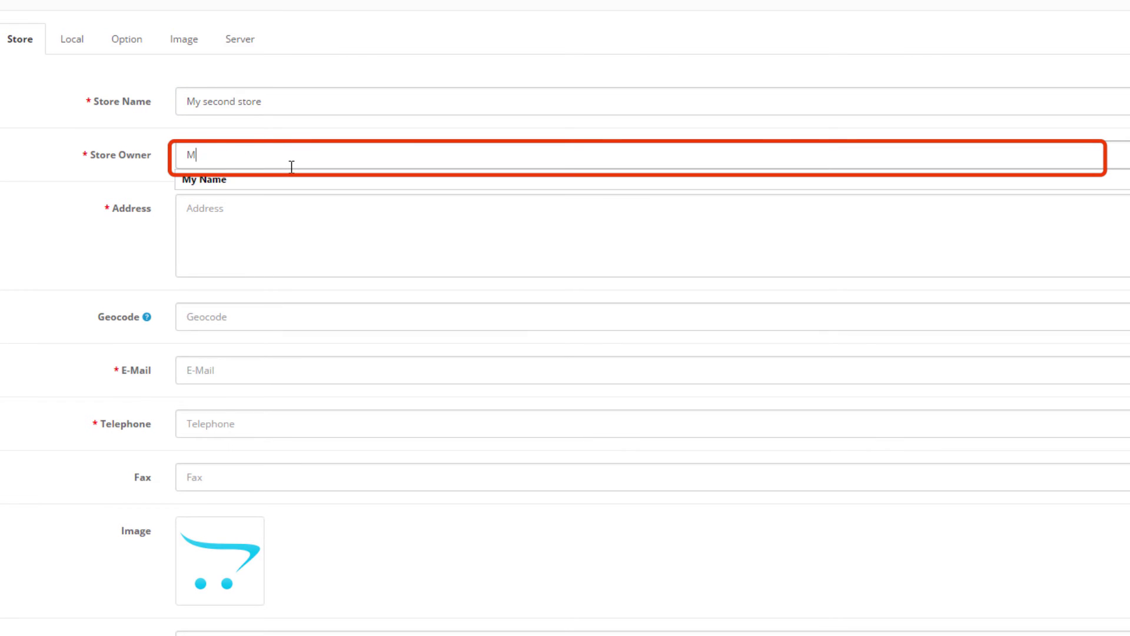
type("y compan")
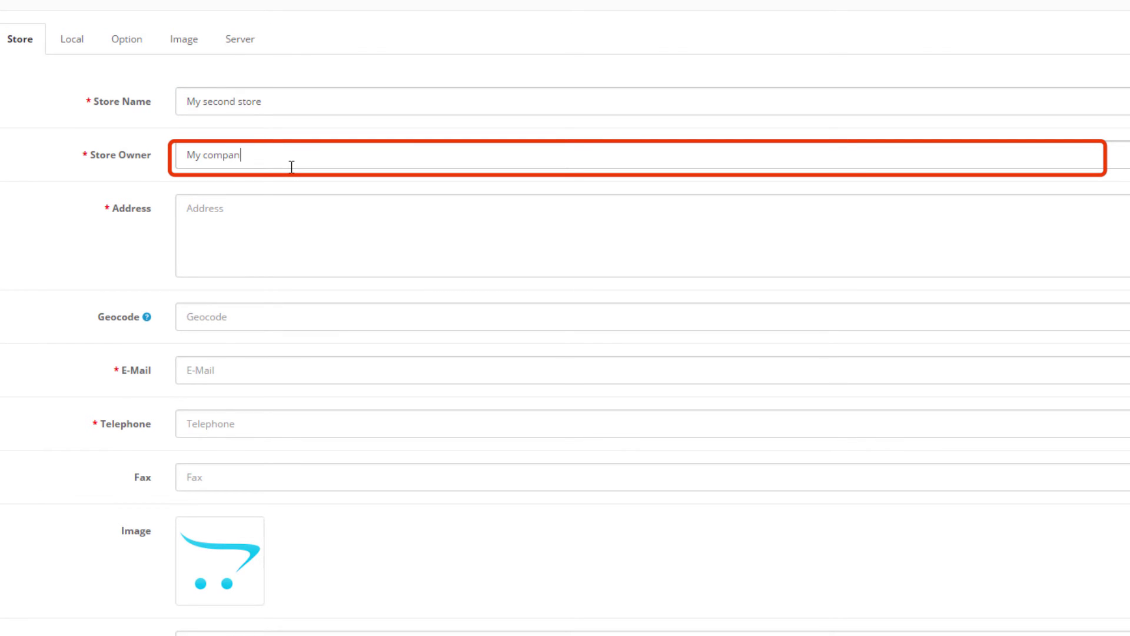
type("y na")
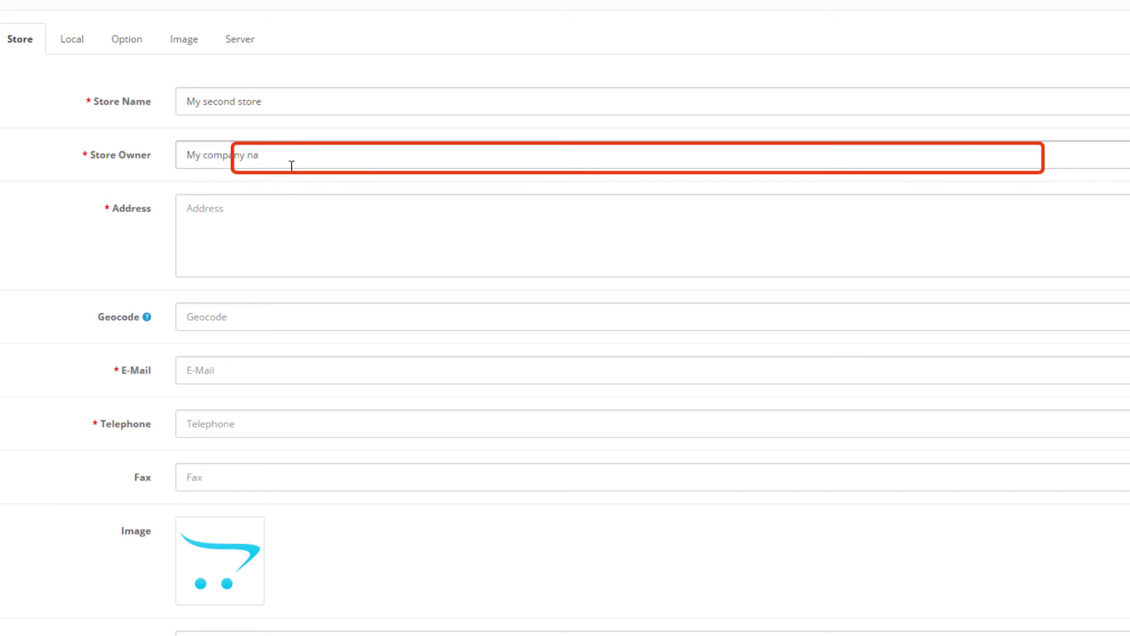
type("me")
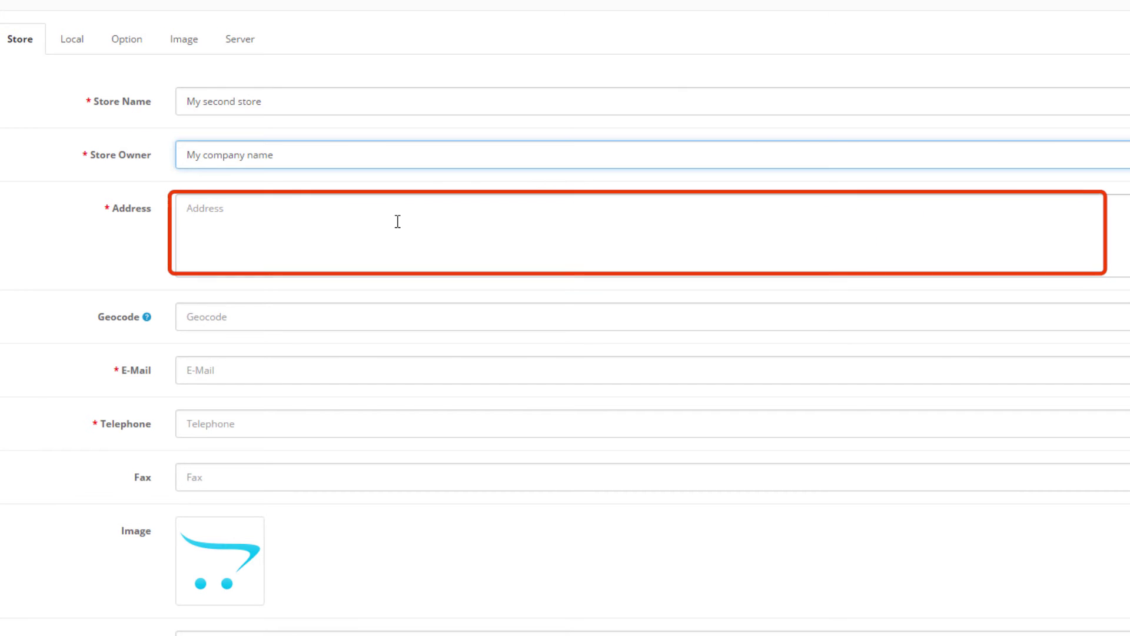
left_click(397, 221)
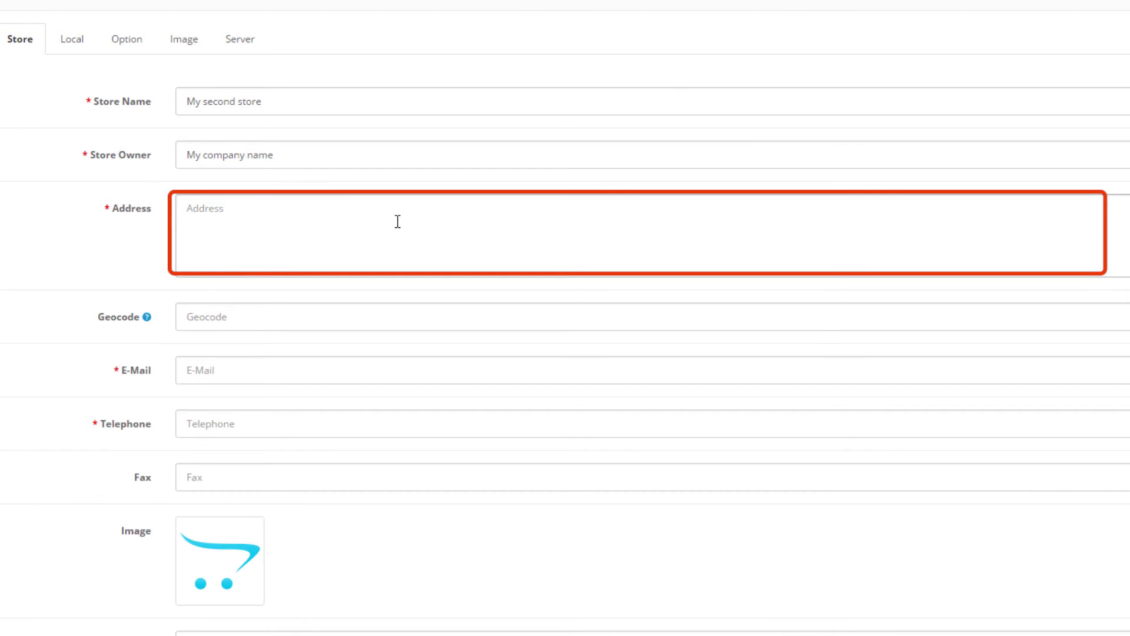
type("An example address here")
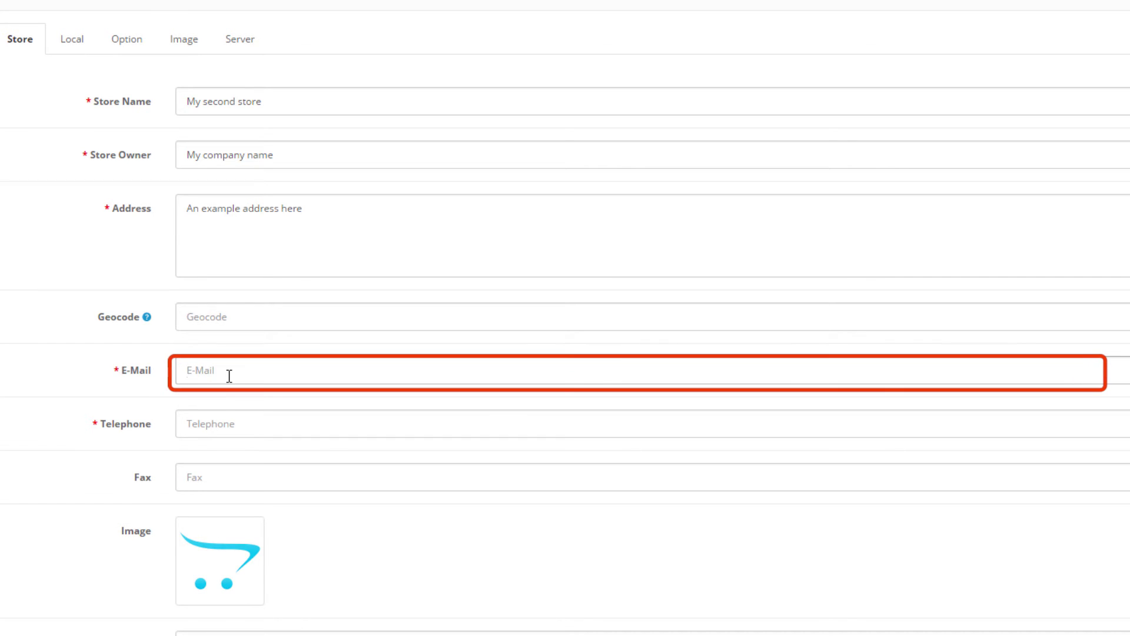
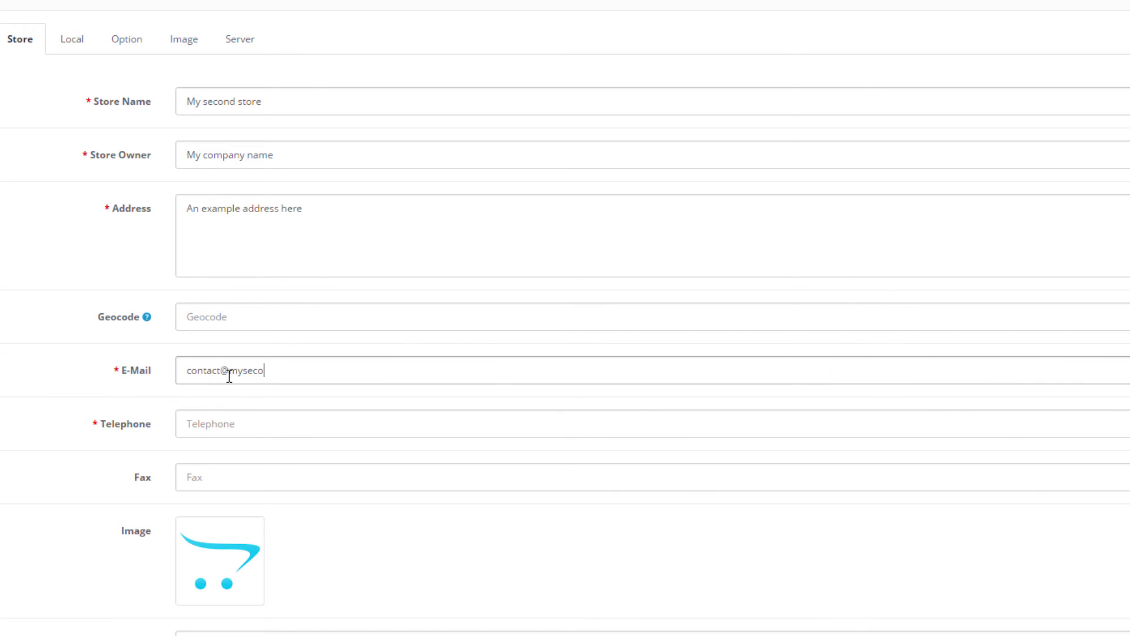
Fill in the store's contact e-mail address and telephone number
key("Tab")
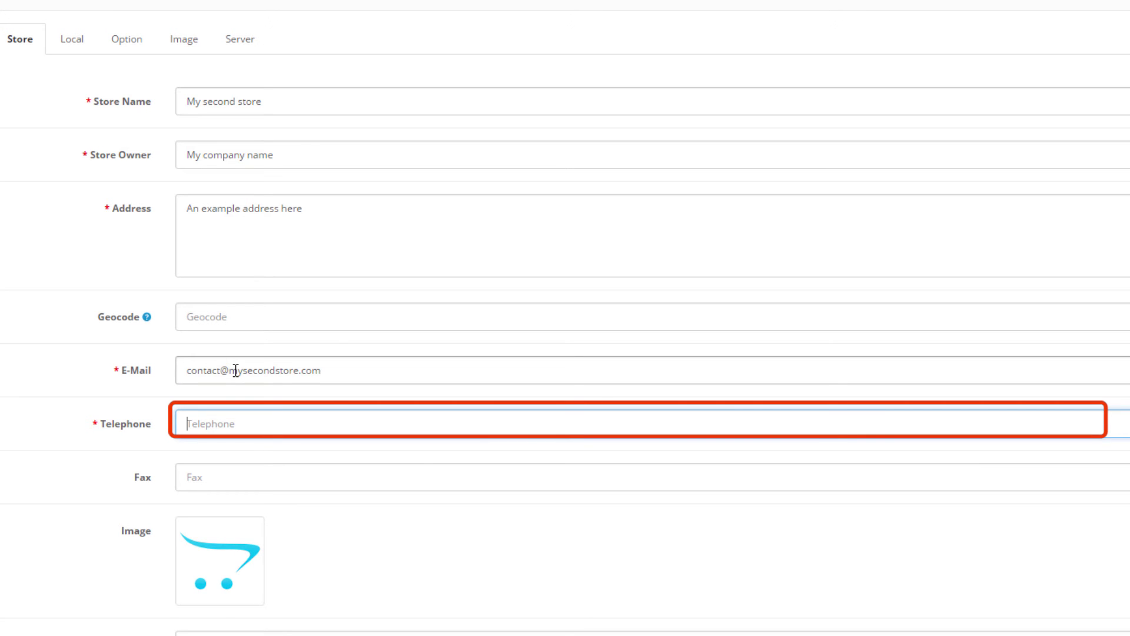
type("0123456789")
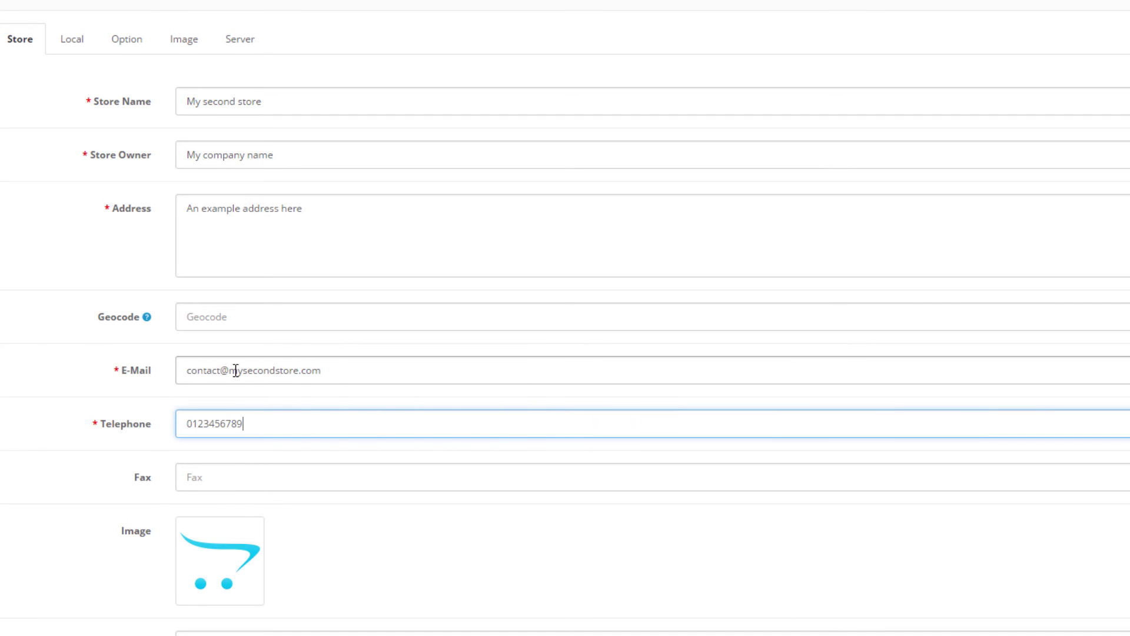
scroll(235, 369, "down", 1)
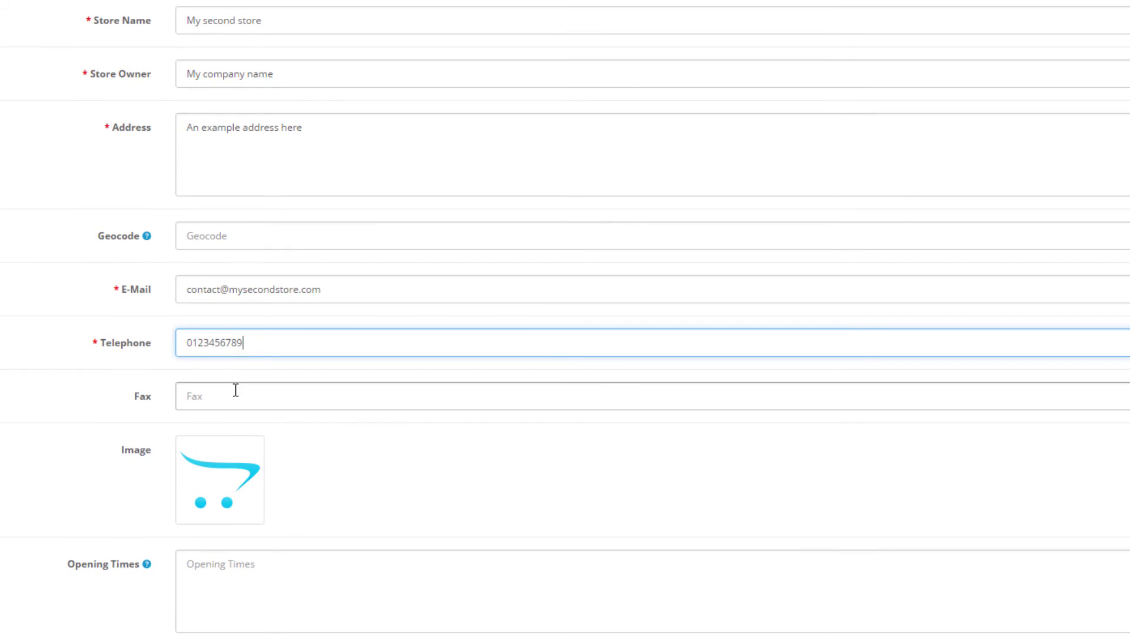
scroll(235, 389, "down", 2)
scroll(235, 399, "up", 3)
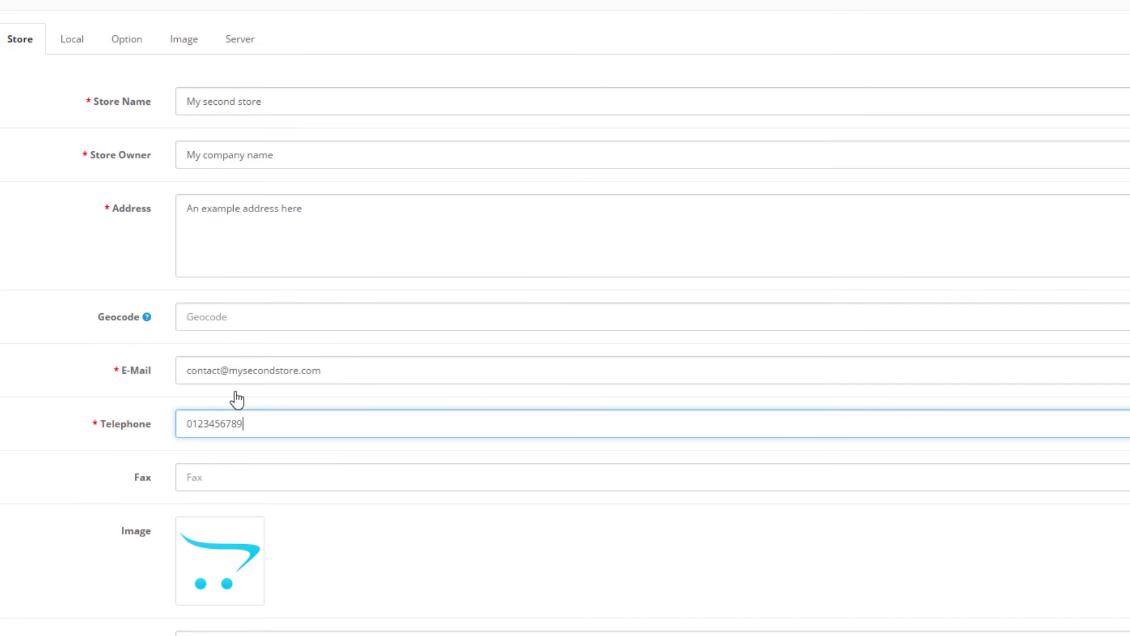
Review the Local tab, then scroll through the Option tab's default tax, customer, checkout and stock settings
left_click(65, 43)
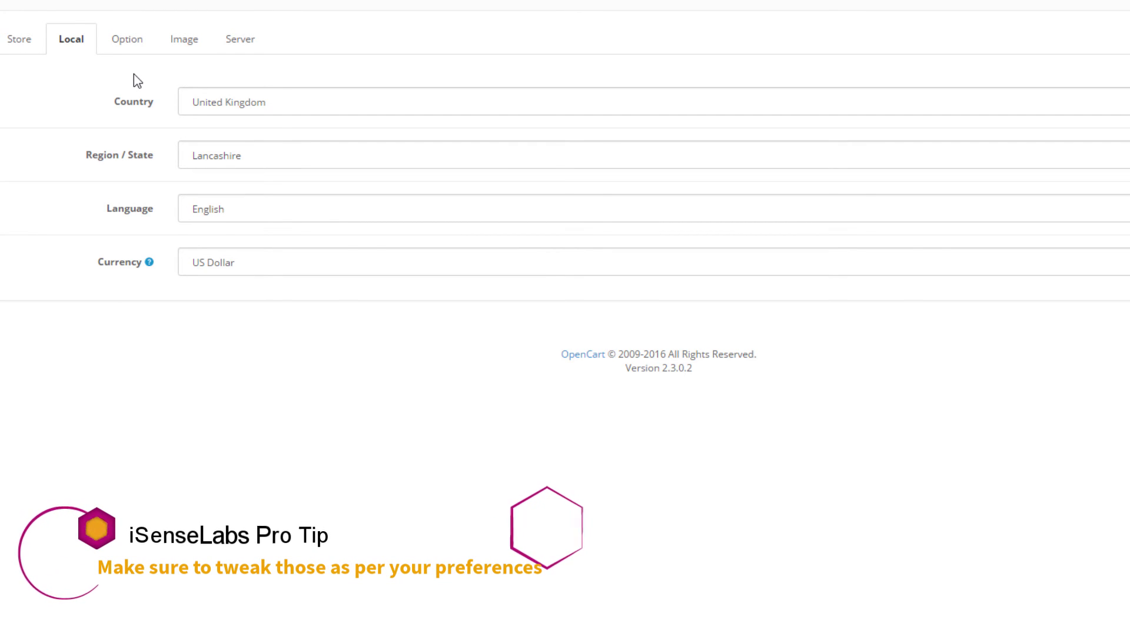
left_click(129, 53)
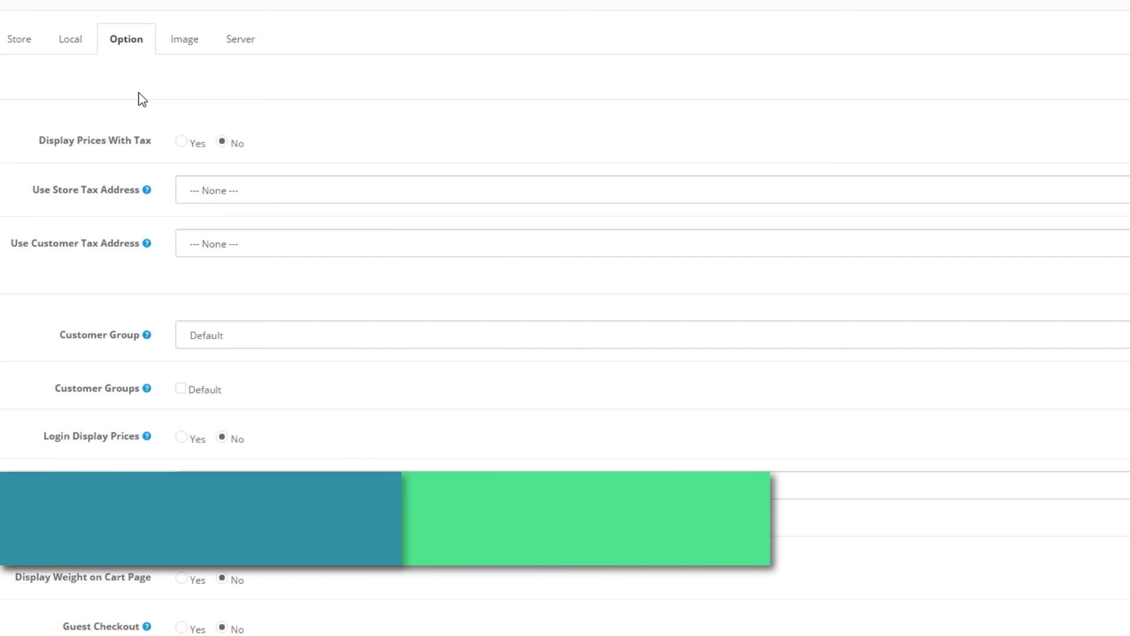
scroll(147, 107, "down", 2)
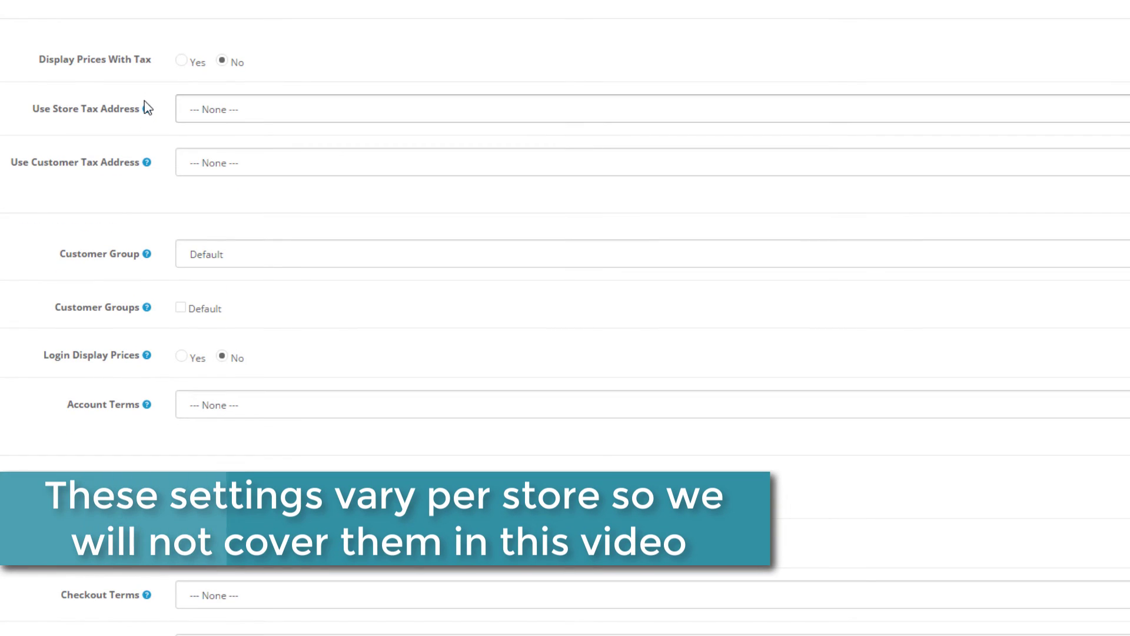
scroll(144, 101, "down", 1)
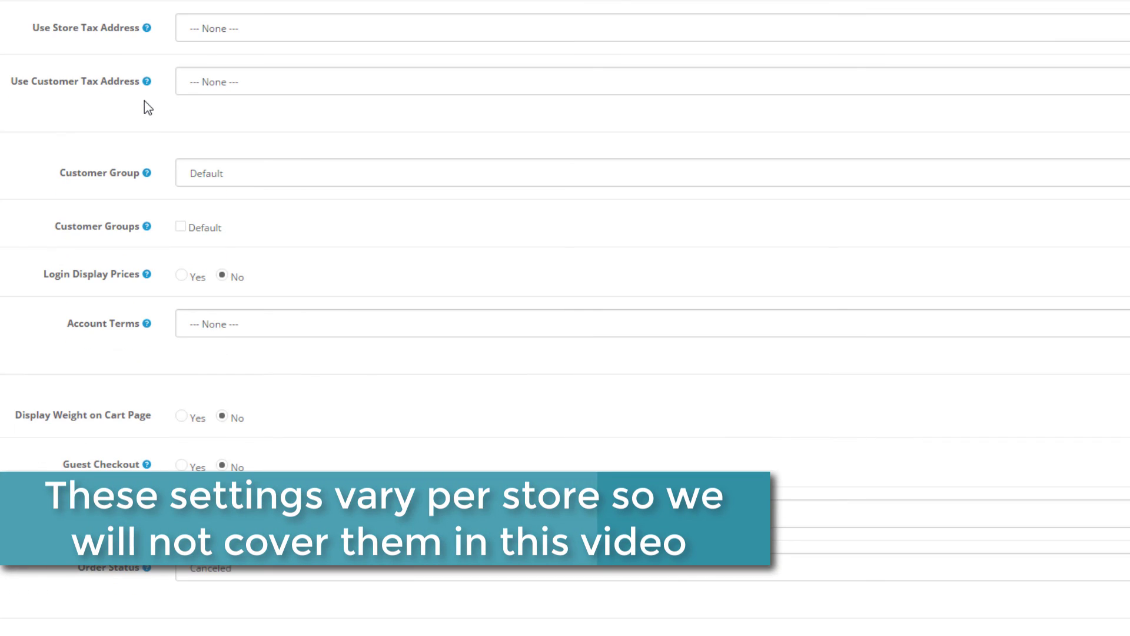
scroll(143, 101, "down", 1)
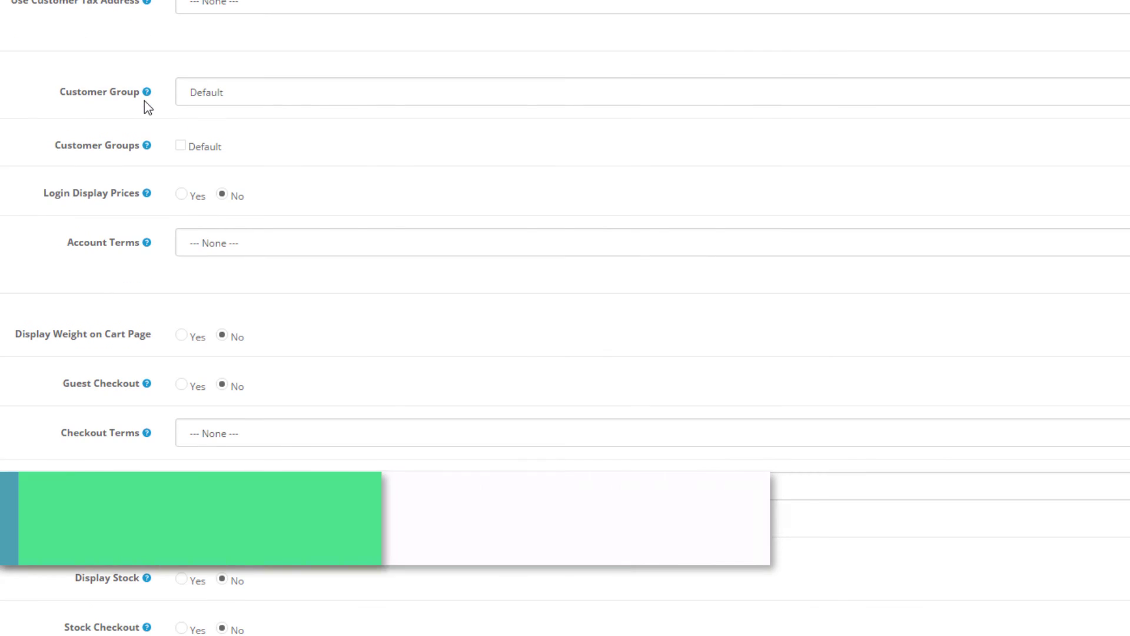
scroll(143, 101, "down", 1)
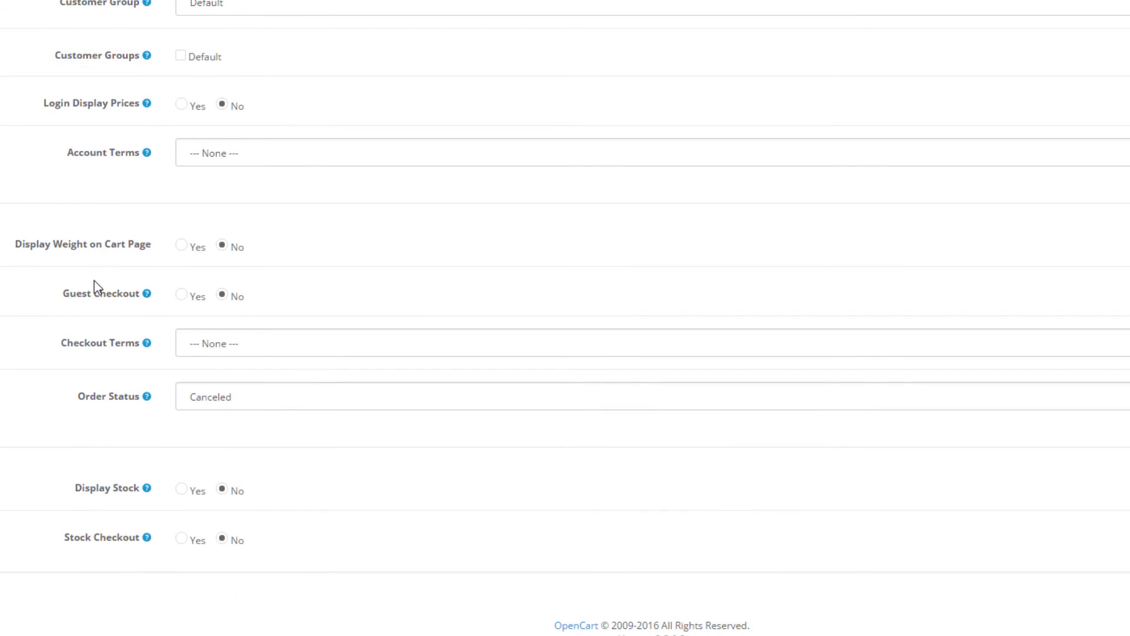
scroll(97, 288, "up", 3)
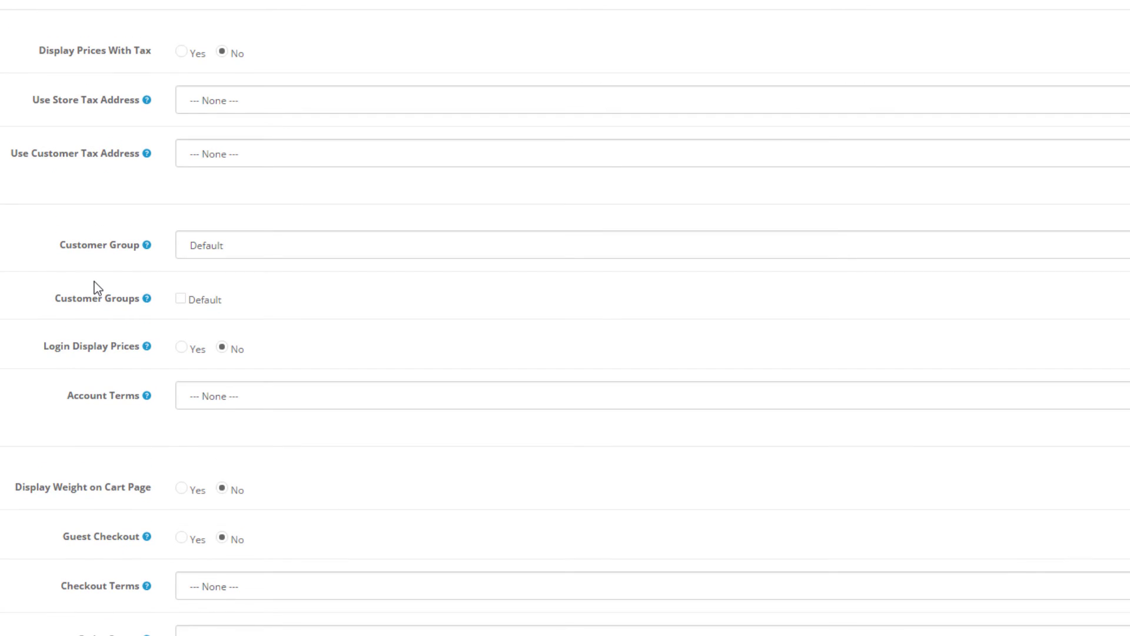
scroll(98, 288, "up", 1)
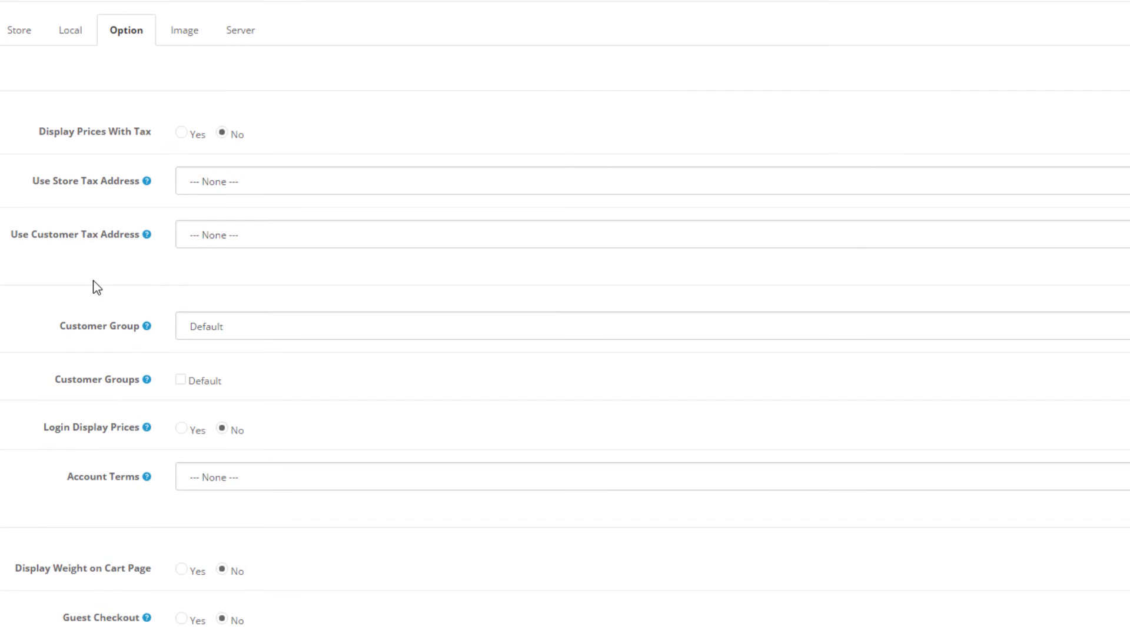
Check the store's logo and icon image thumbnails on the Image tab
left_click(187, 40)
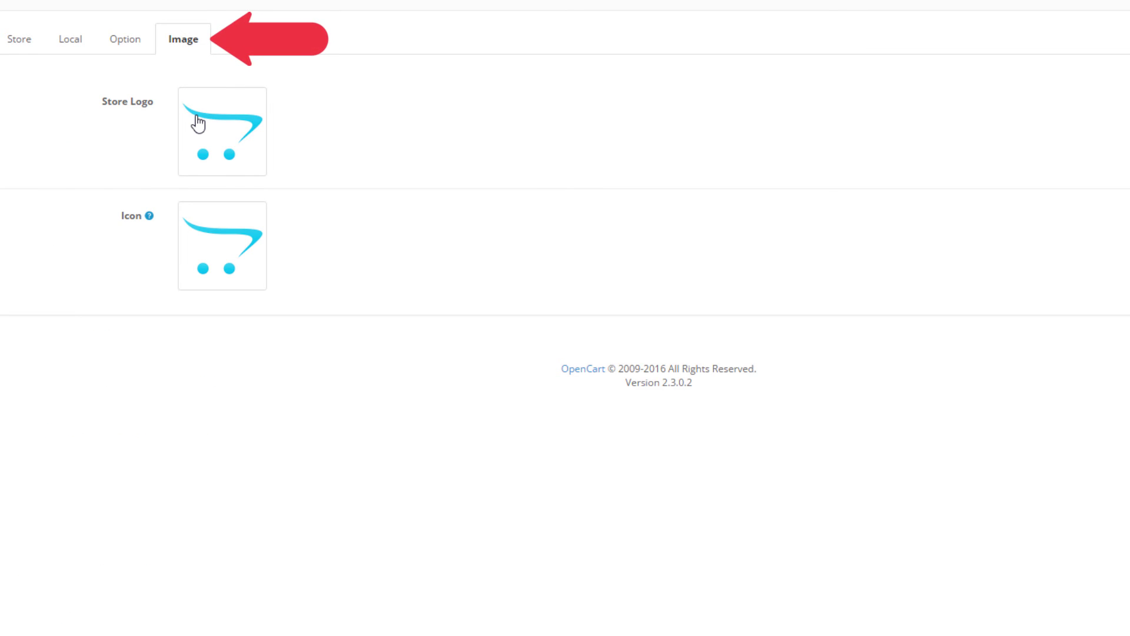
left_click(229, 147)
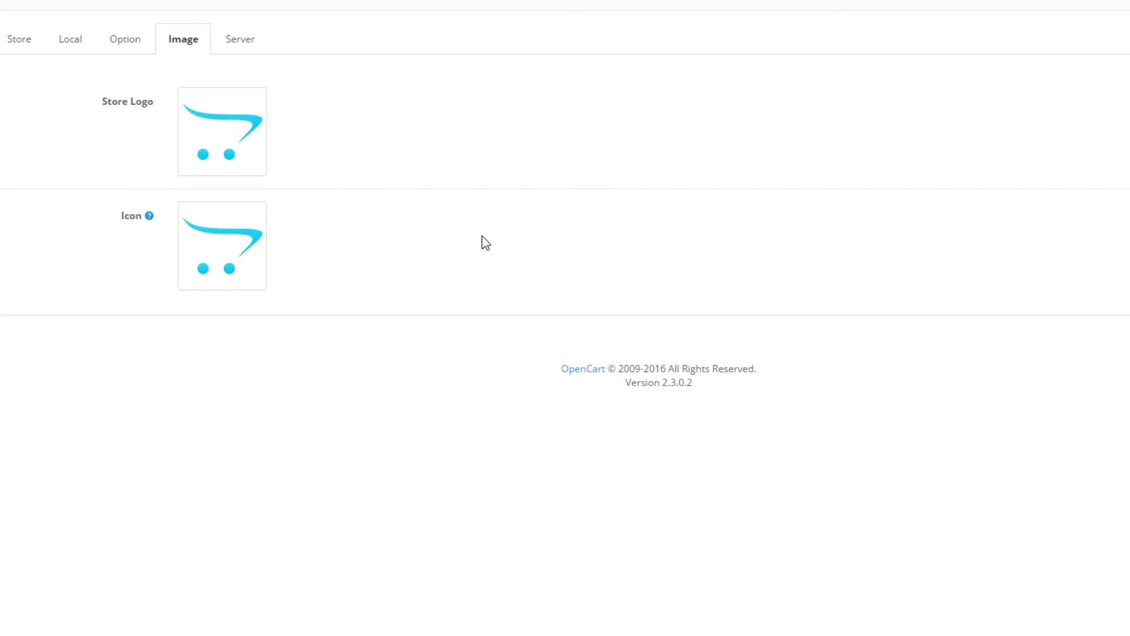
left_click(234, 229)
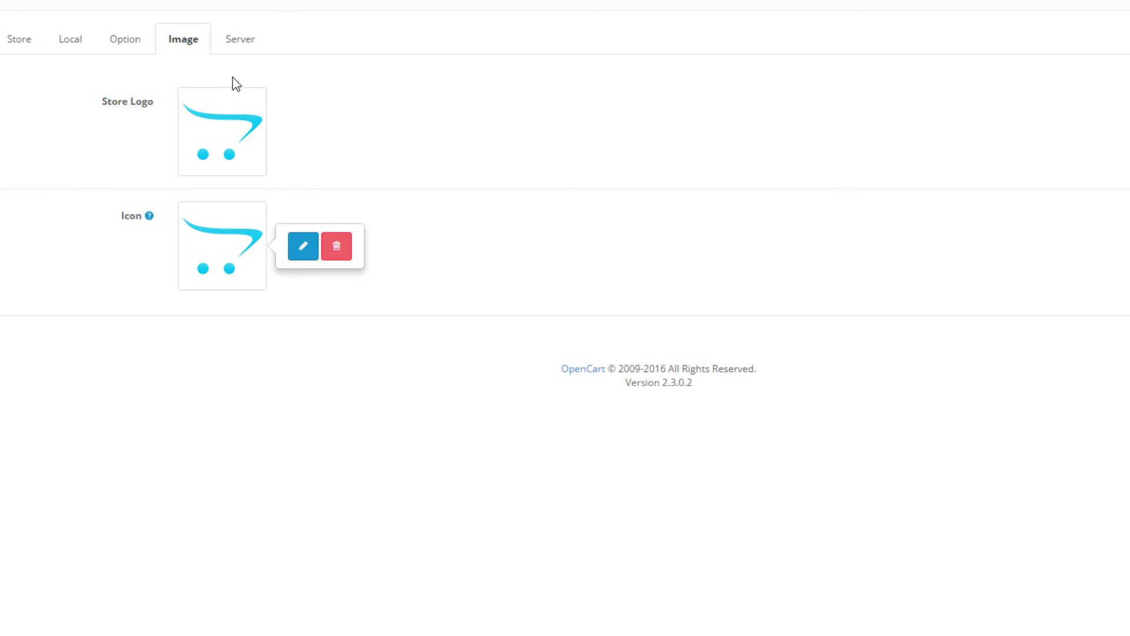
On the Server tab, leave Use SSL set to No after briefly toggling it to Yes
left_click(235, 47)
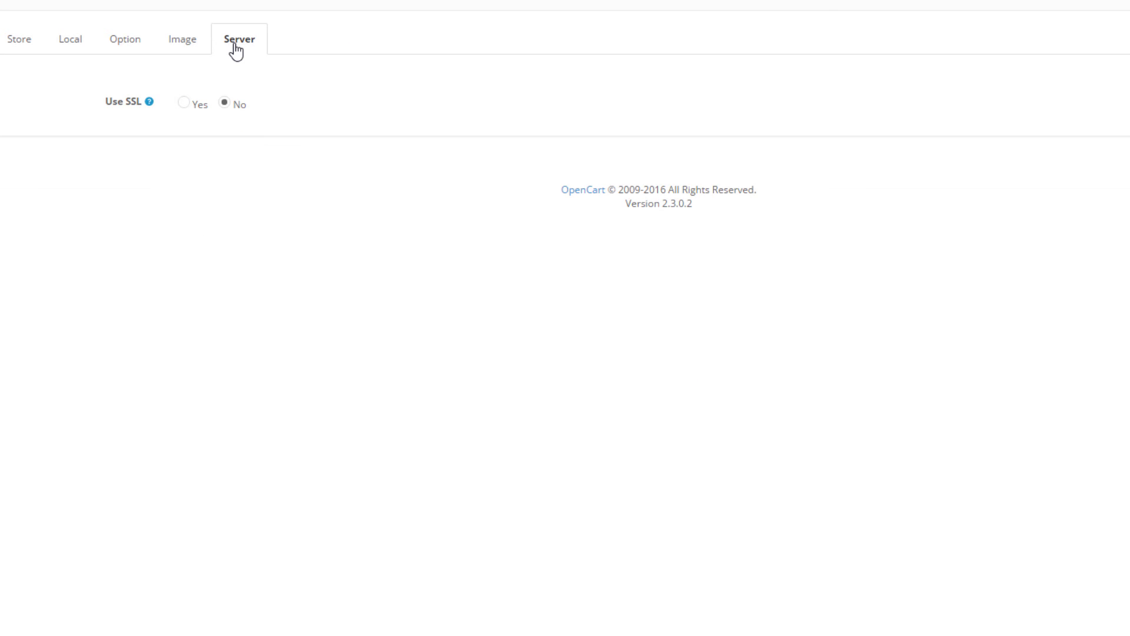
left_click(191, 105)
left_click(227, 106)
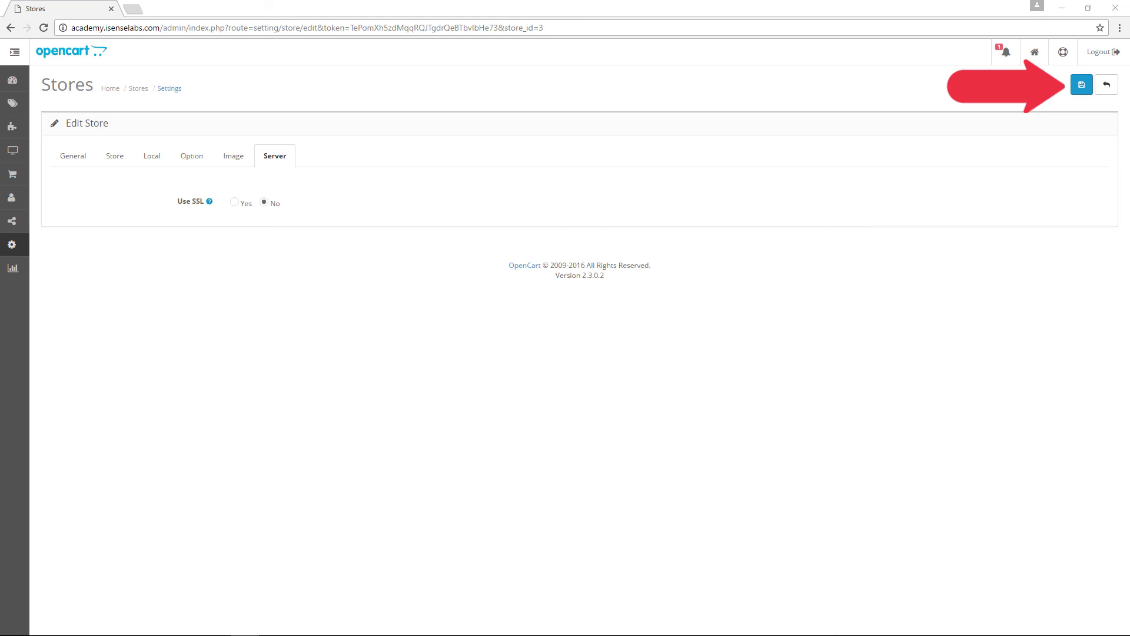
Save the second store and edit the Apple Cinema 30" product from Catalog > Products
left_click(1076, 90)
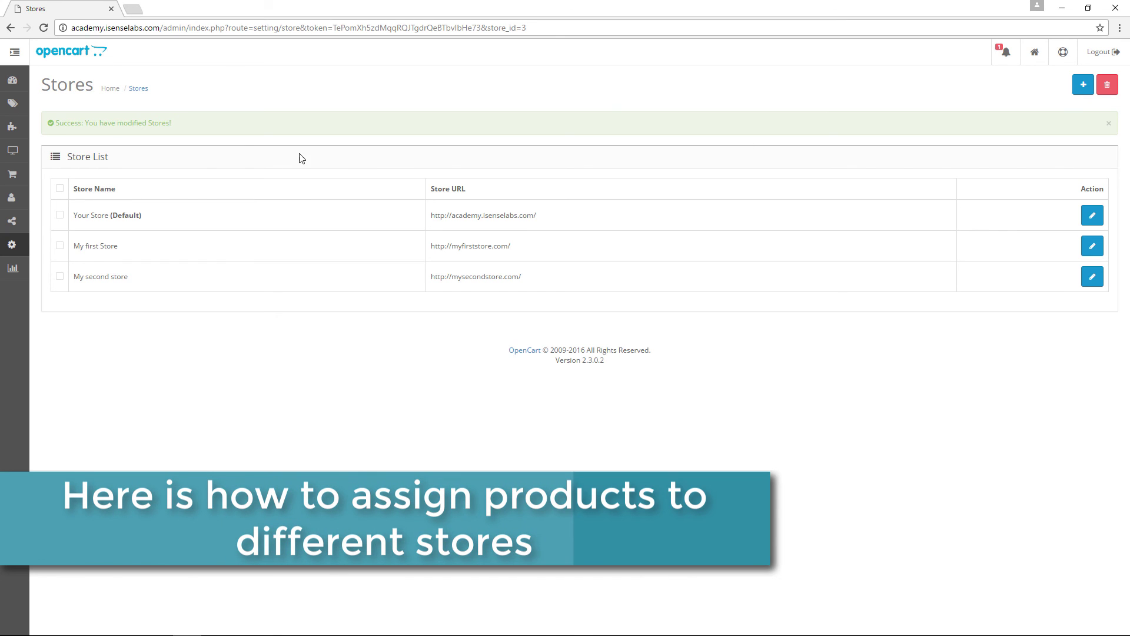
mouse_move(23, 104)
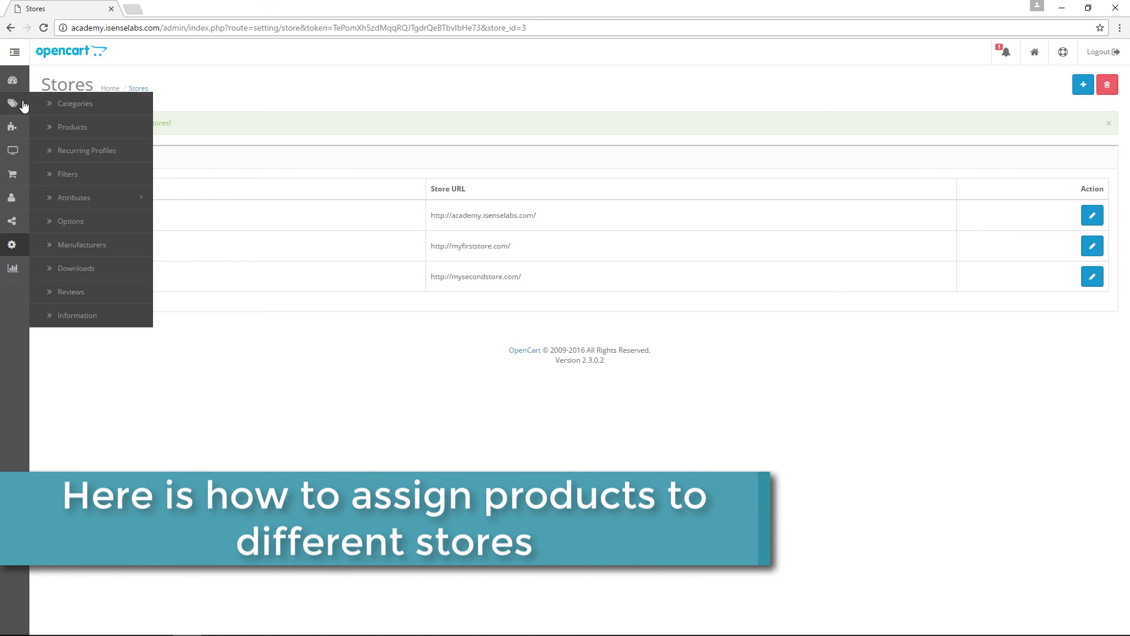
left_click(62, 128)
scroll(217, 227, "down", 2)
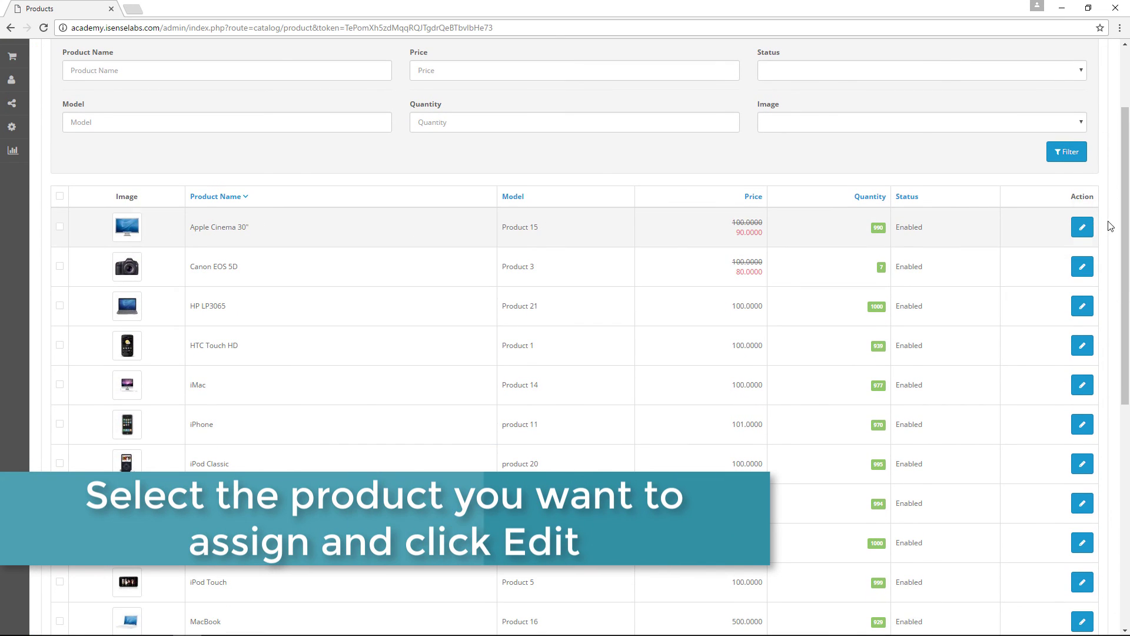
left_click(1085, 227)
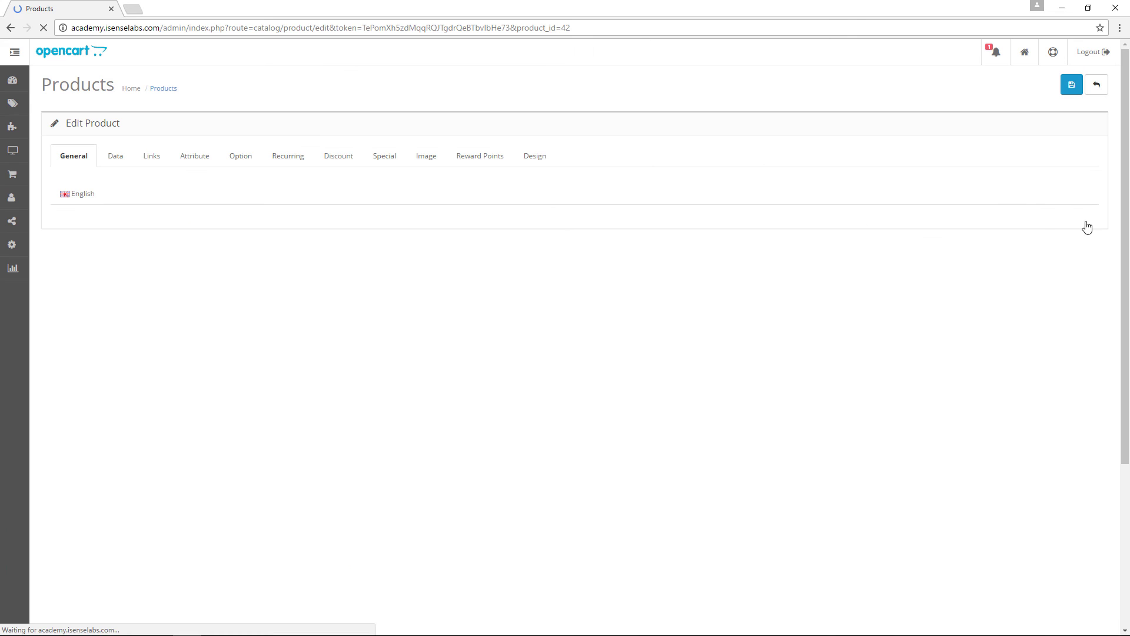
Tick My second store under Stores on the Links tab and save the product
left_click(153, 156)
scroll(154, 159, "down", 2)
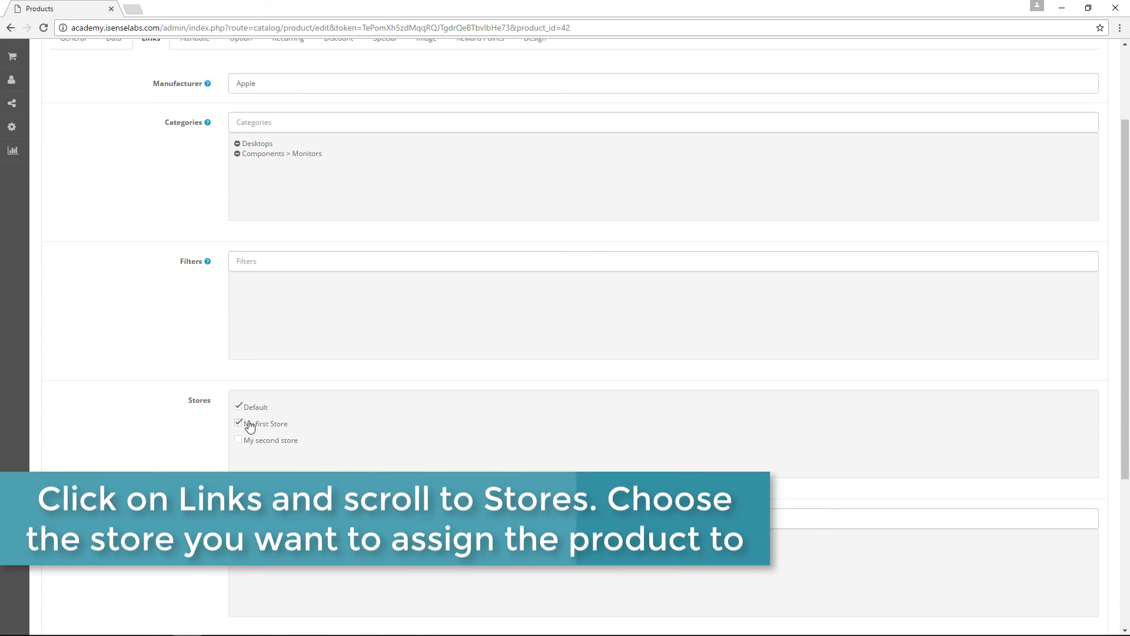
left_click(239, 439)
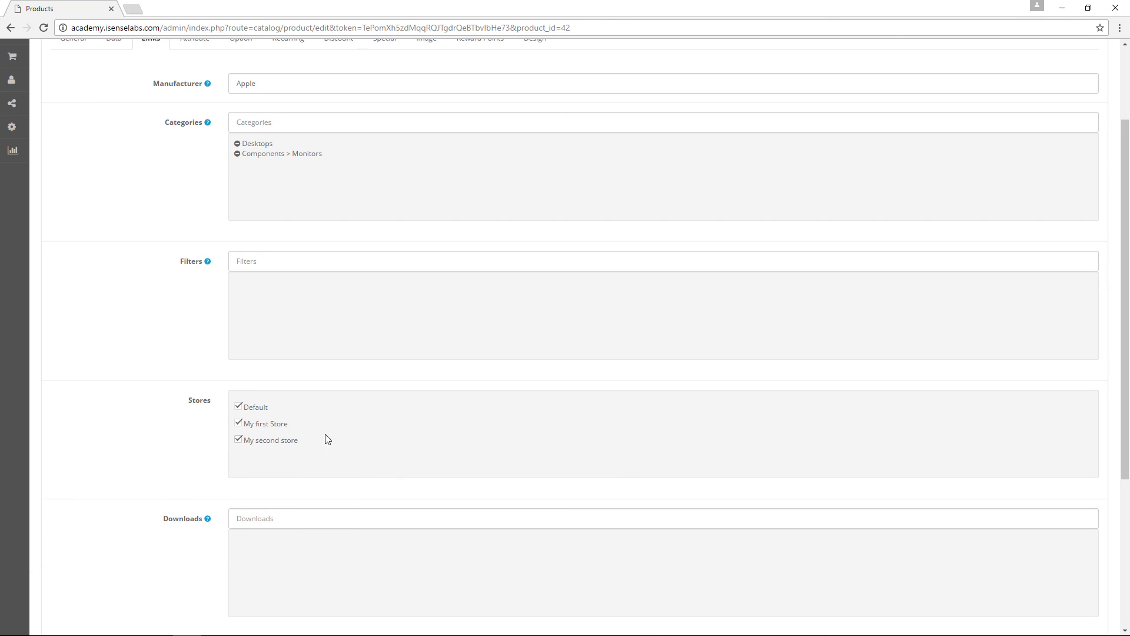
scroll(558, 403, "up", 2)
left_click(1066, 88)
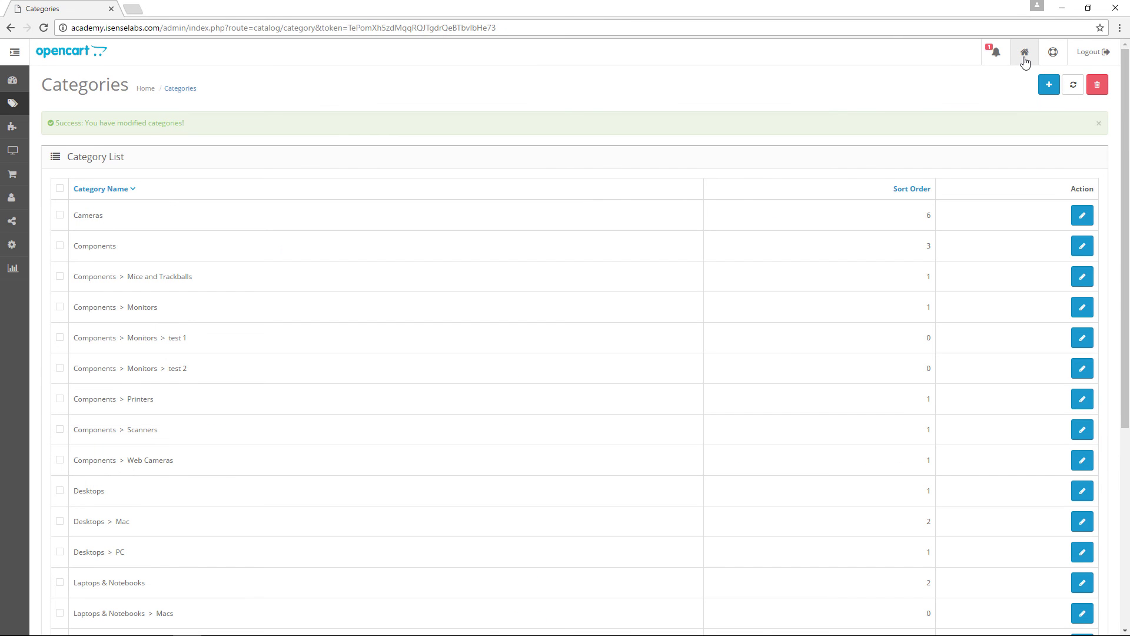
Open the My second store storefront from the Stores dropdown and view the featured Apple Cinema 30"
left_click(1025, 54)
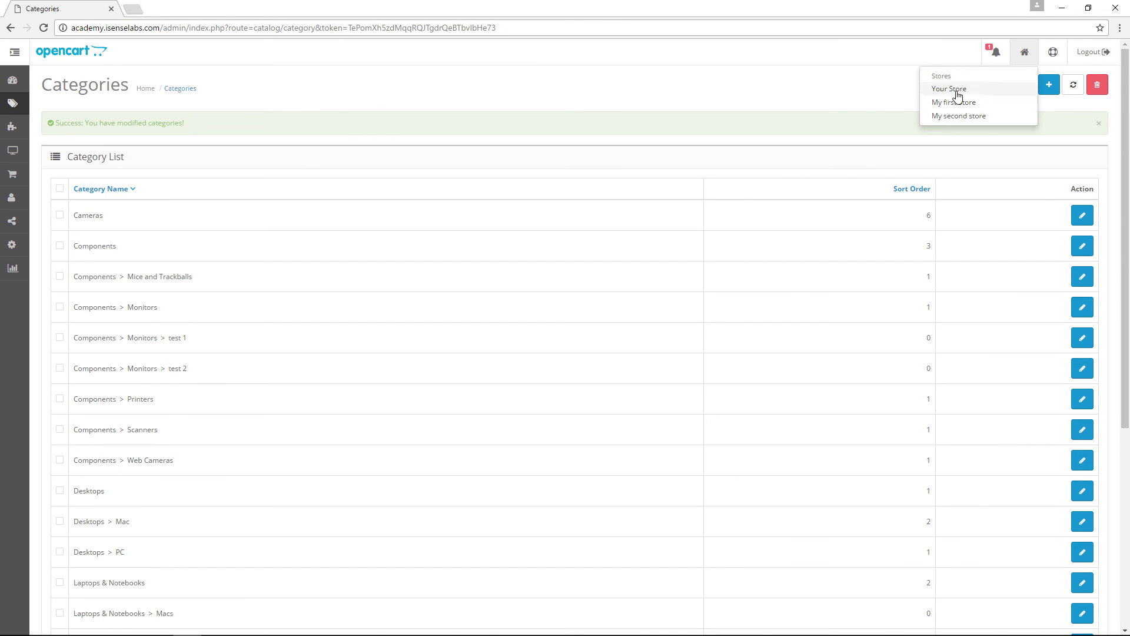
left_click(958, 118)
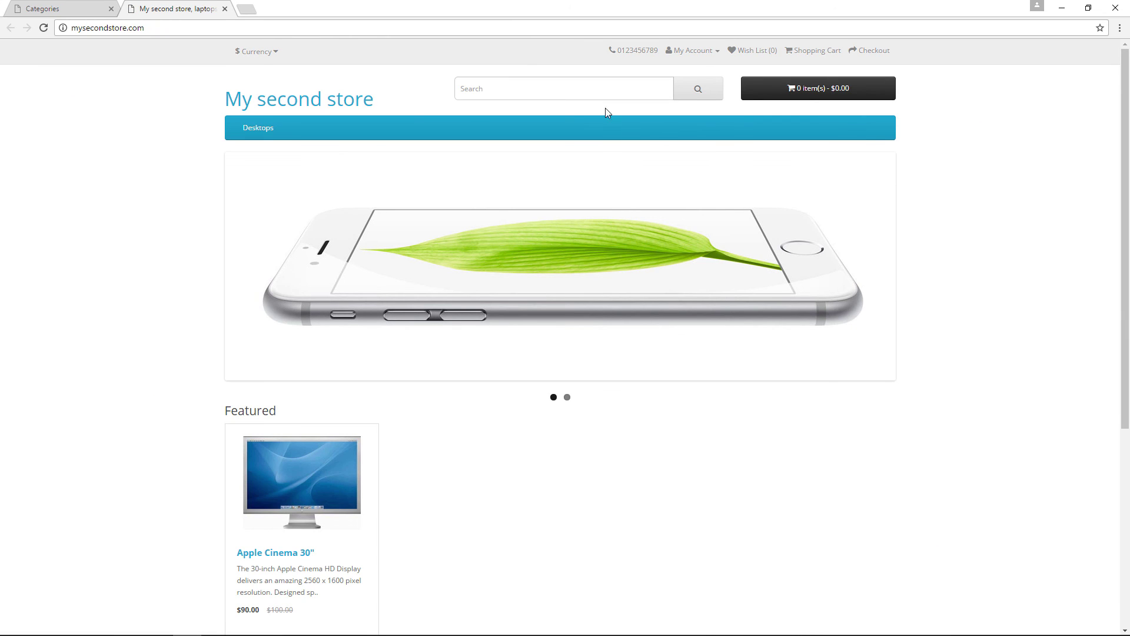
scroll(303, 374, "down", 2)
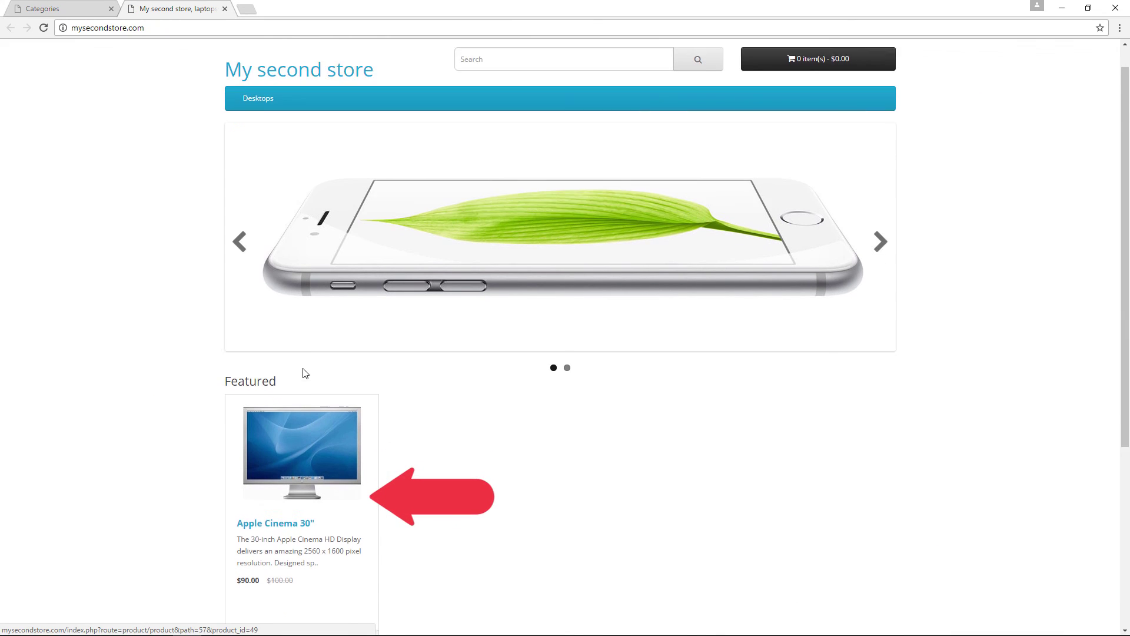
scroll(303, 374, "up", 1)
scroll(301, 374, "up", 1)
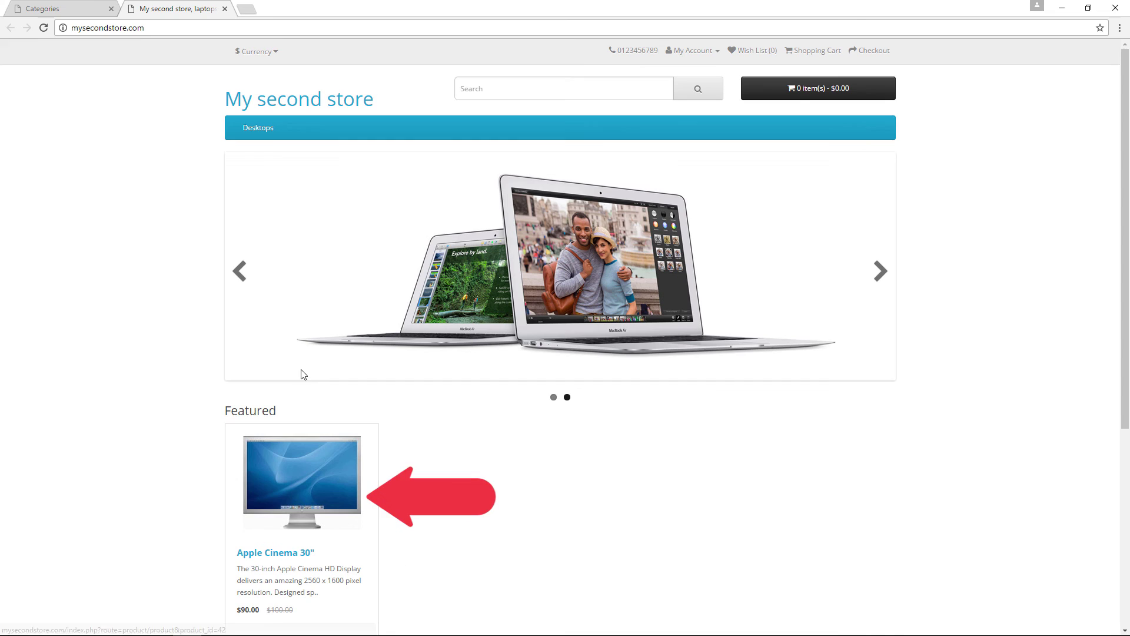